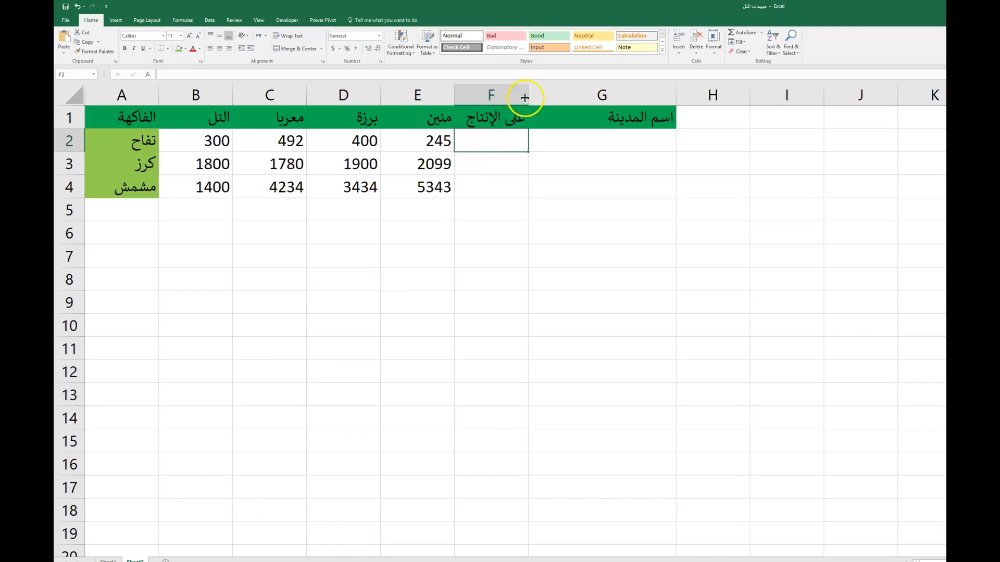
# Step: Widen column F and correct the header in F1 to "اعلى الإنتاج"
pyautogui.moveTo(529, 94); pyautogui.dragTo(561, 94)
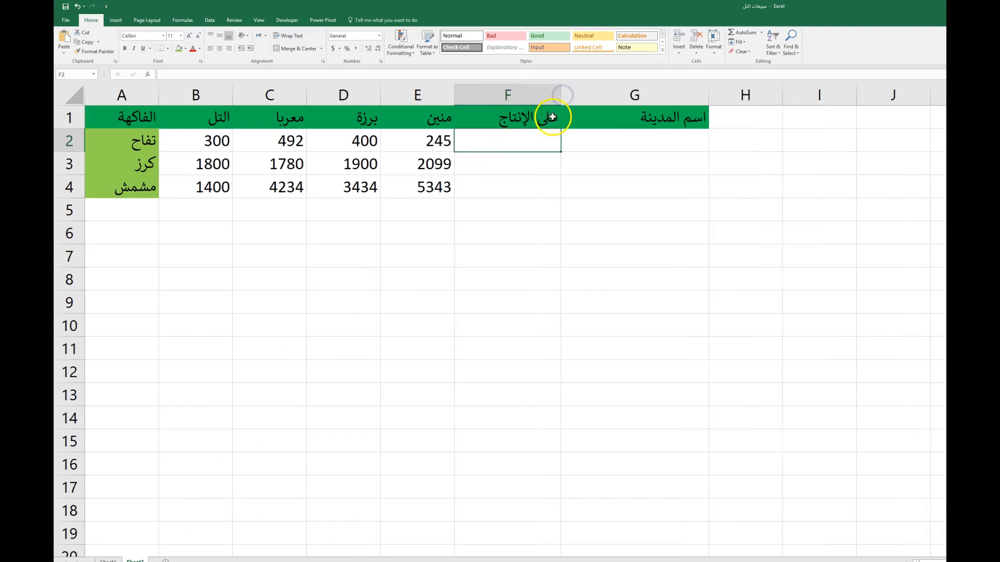
pyautogui.click(553, 118)
pyautogui.doubleClick(552, 117)
pyautogui.doubleClick(563, 120)
pyautogui.press('Delete')
pyautogui.press('Return')
pyautogui.write('اعلى')
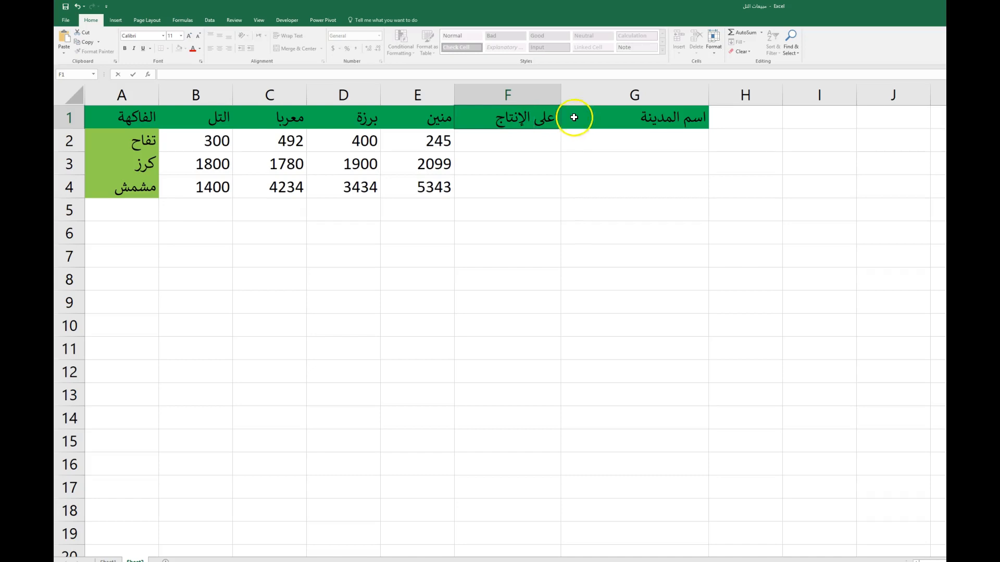
pyautogui.click(517, 148)
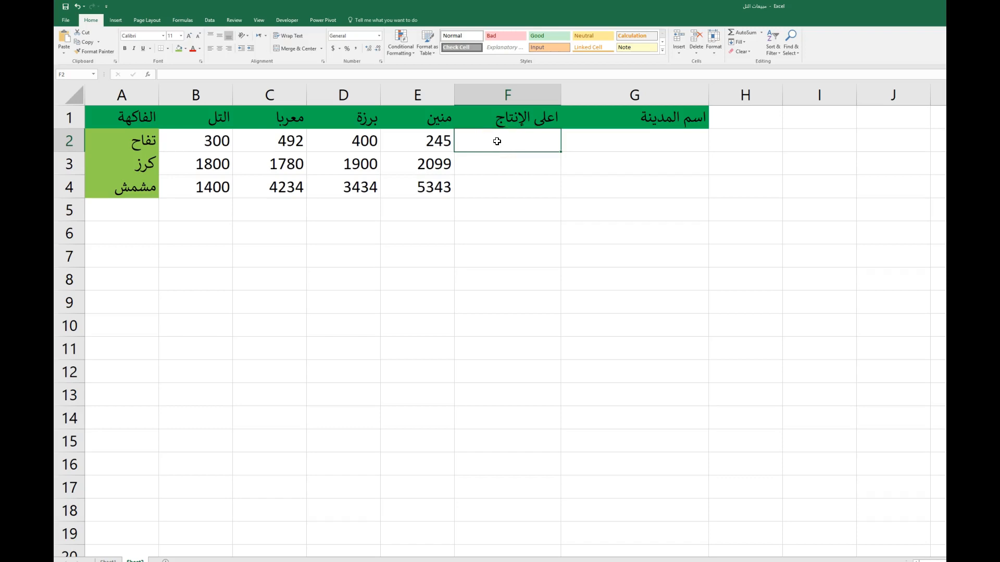
# Step: Enter =MAX(B2:E2) in F2 and fill the formula down to F4
pyautogui.click(506, 144)
pyautogui.write('=max')
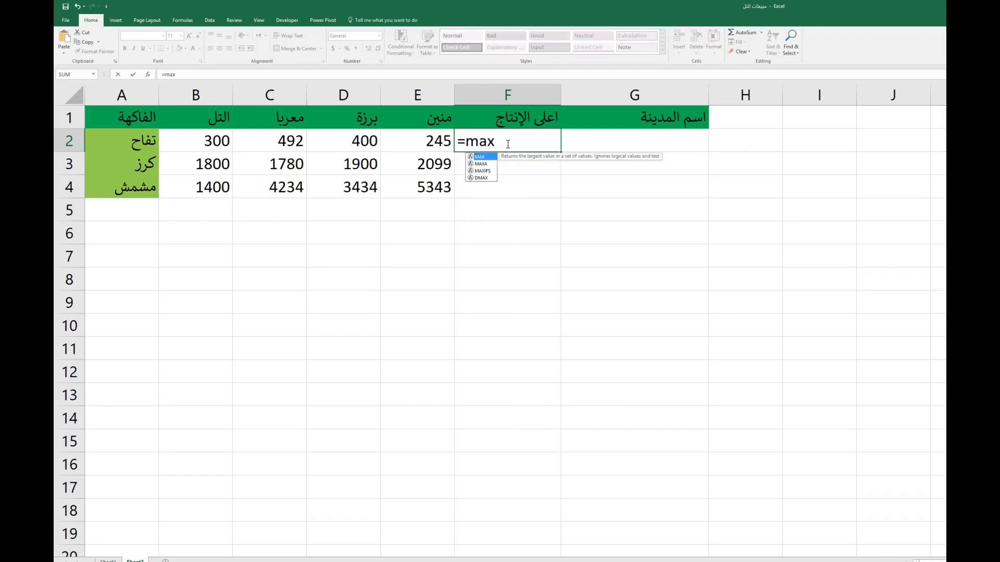
pyautogui.write('(')
pyautogui.moveTo(209, 138); pyautogui.dragTo(390, 139)
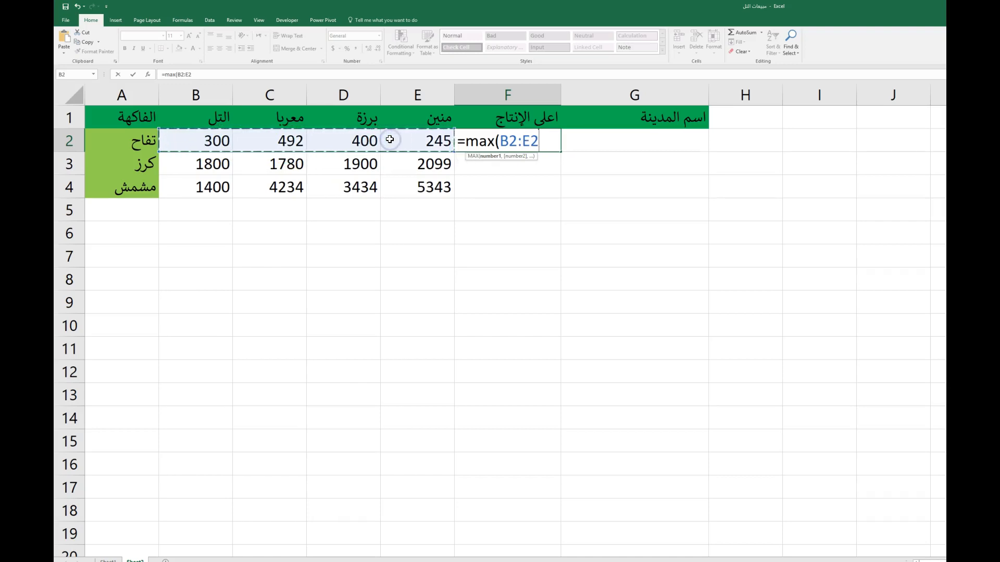
pyautogui.write(')')
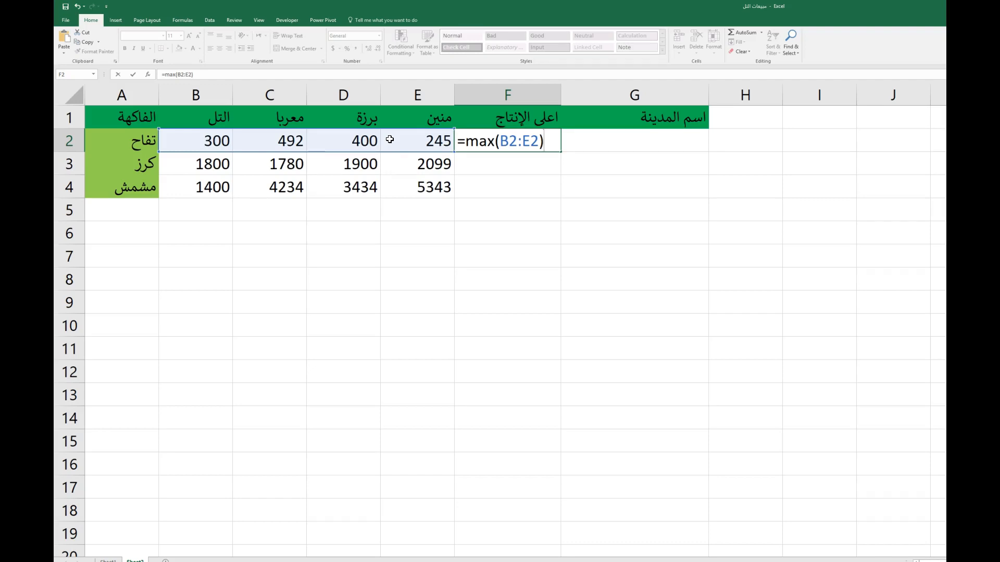
pyautogui.hotkey('ctrl', 'Return')
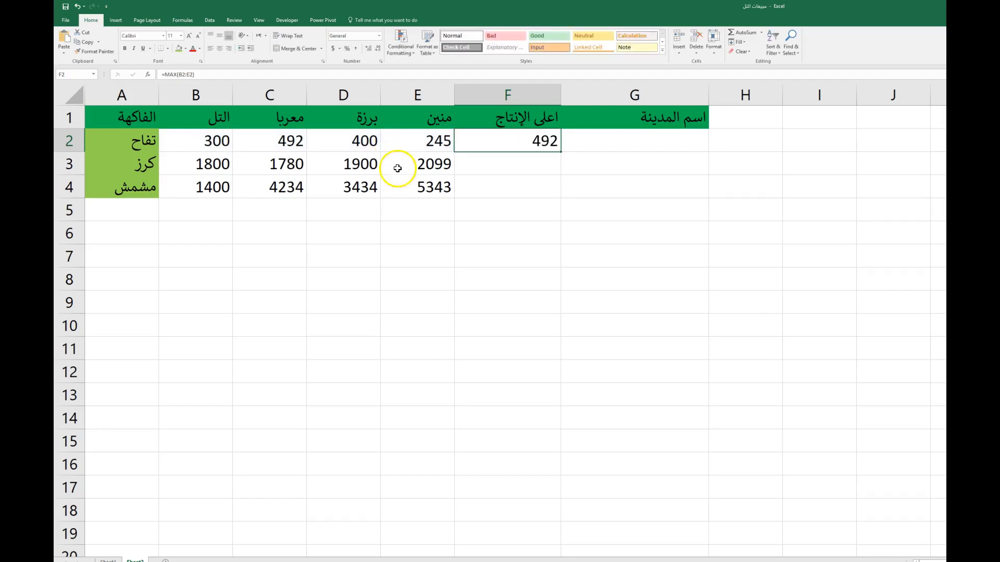
pyautogui.moveTo(560, 152); pyautogui.dragTo(557, 195)
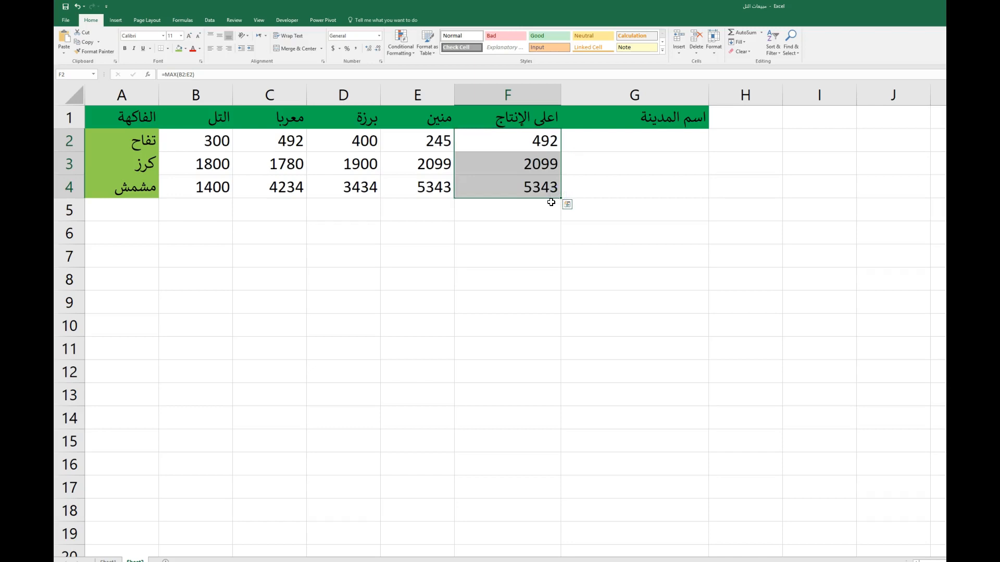
# Step: Check the fruits' maximums in column F, and set the منين production of تفاح in E2 to 900
pyautogui.click(535, 162)
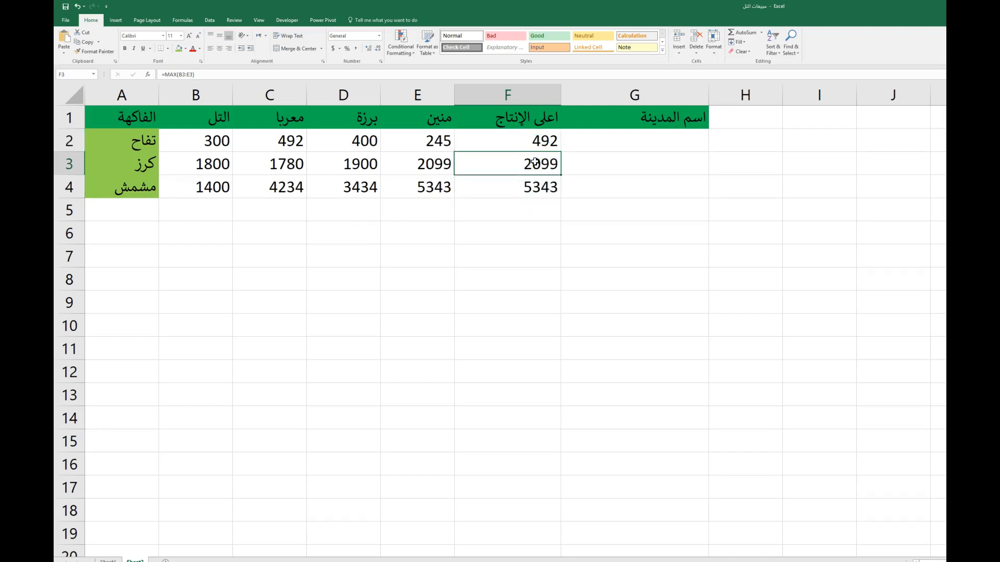
pyautogui.click(140, 164)
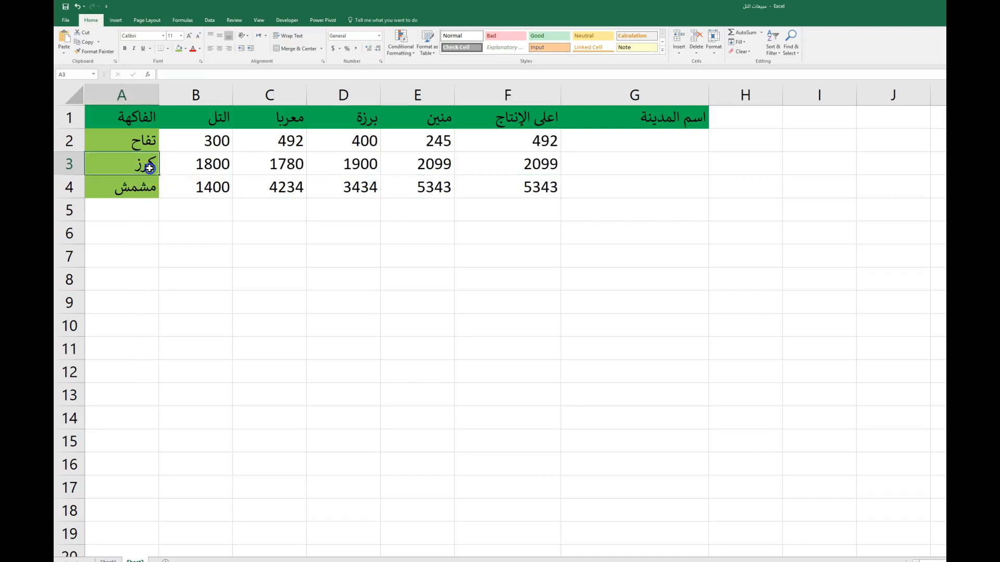
pyautogui.click(481, 142)
pyautogui.click(141, 142)
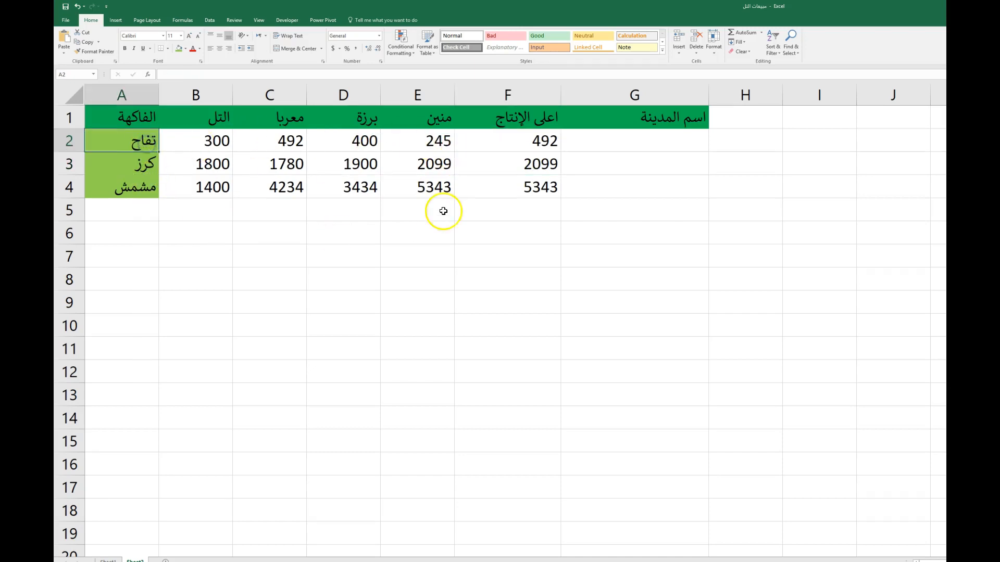
pyautogui.click(520, 183)
pyautogui.click(426, 139)
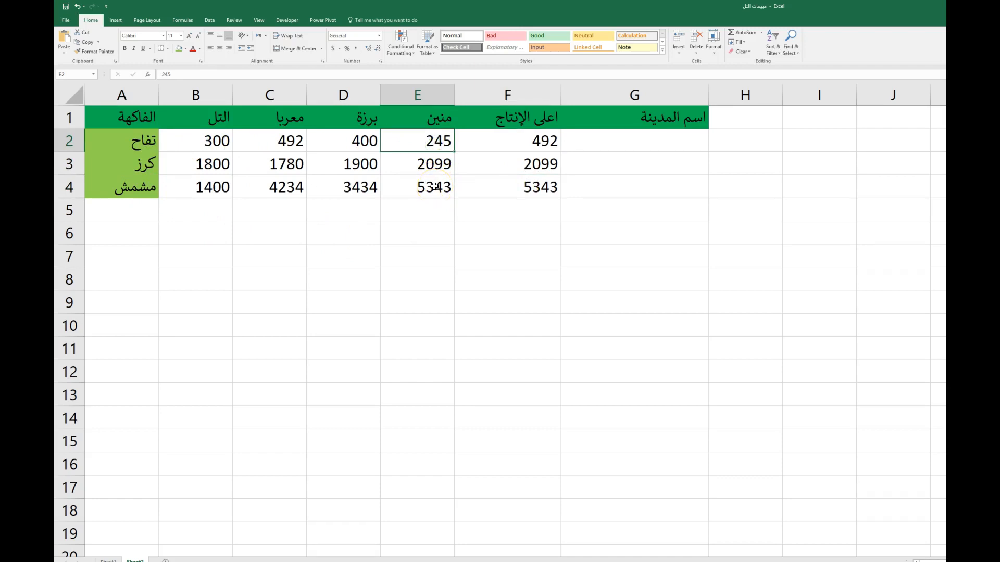
pyautogui.write('900')
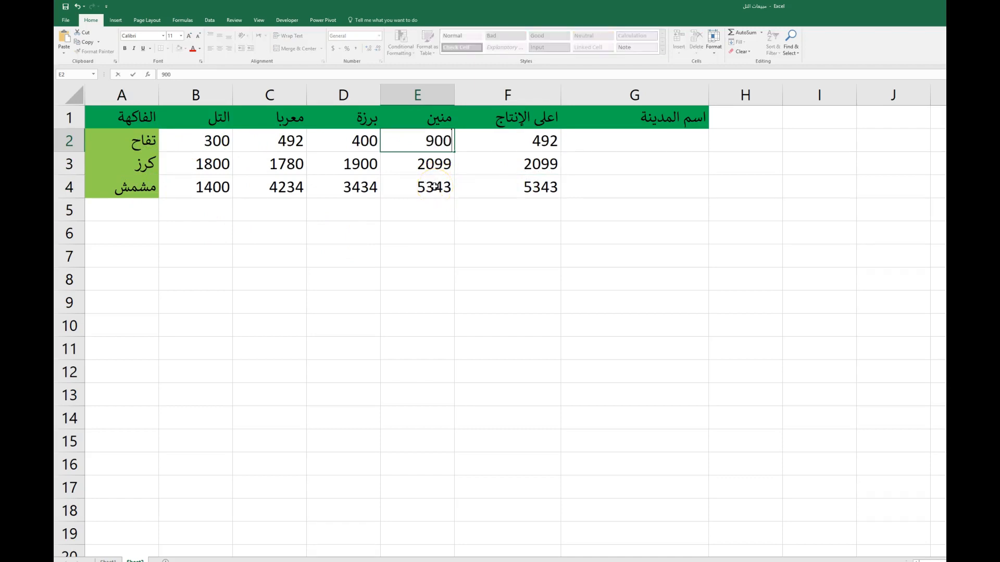
pyautogui.click(544, 145)
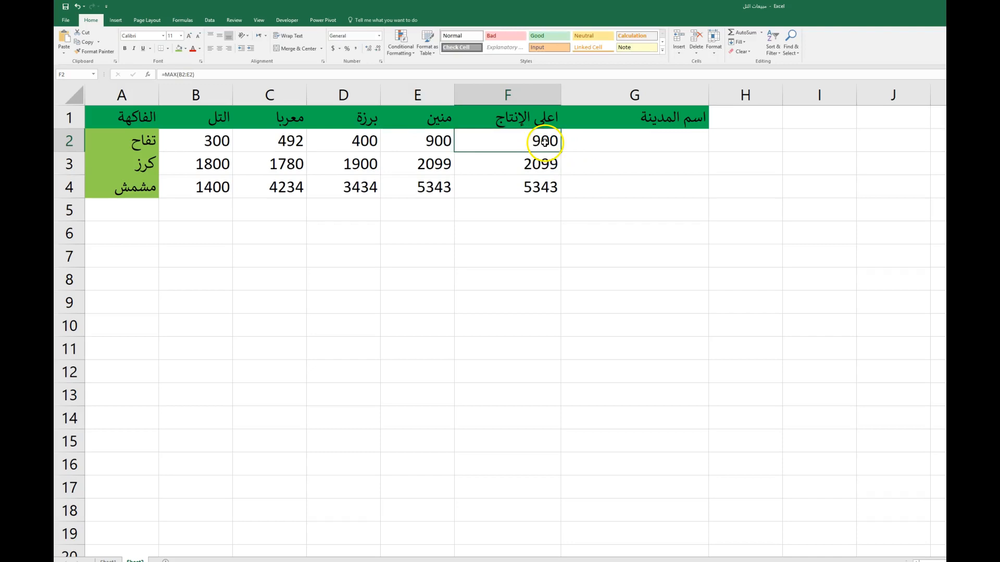
# Step: Begin a MATCH formula in G2 with F2 as the lookup value and B2:E2 as the lookup array
pyautogui.click(598, 140)
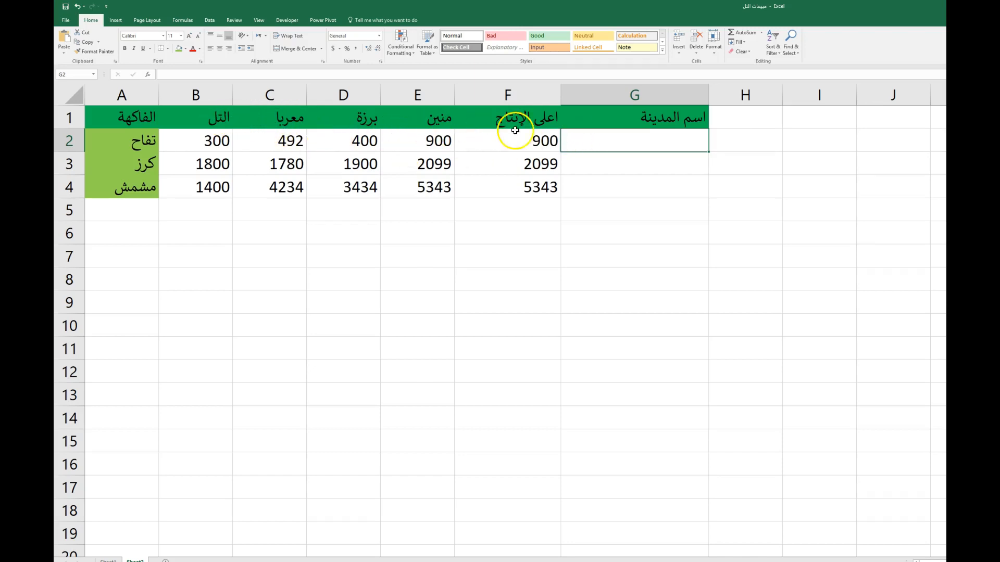
pyautogui.moveTo(217, 116); pyautogui.dragTo(426, 119)
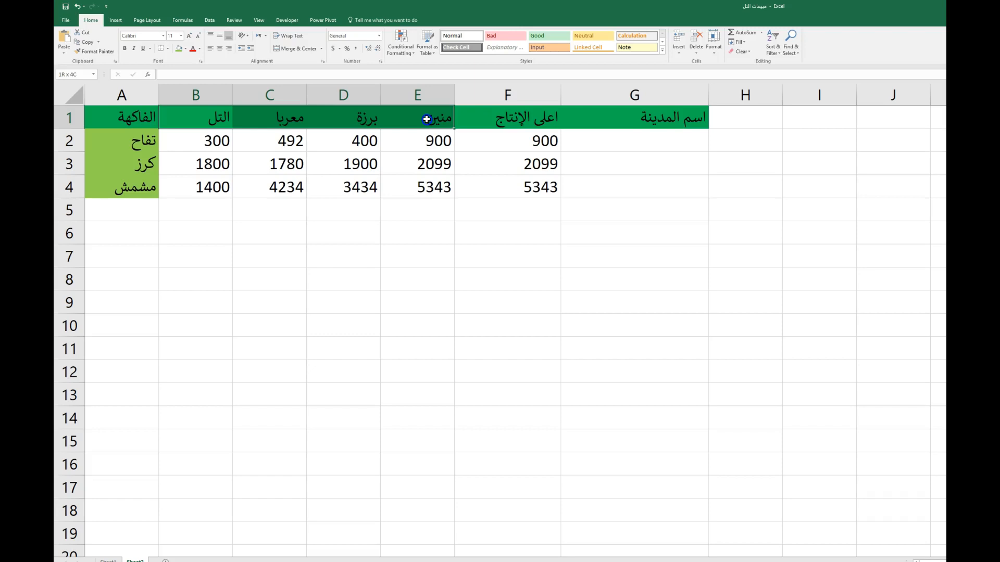
pyautogui.click(579, 146)
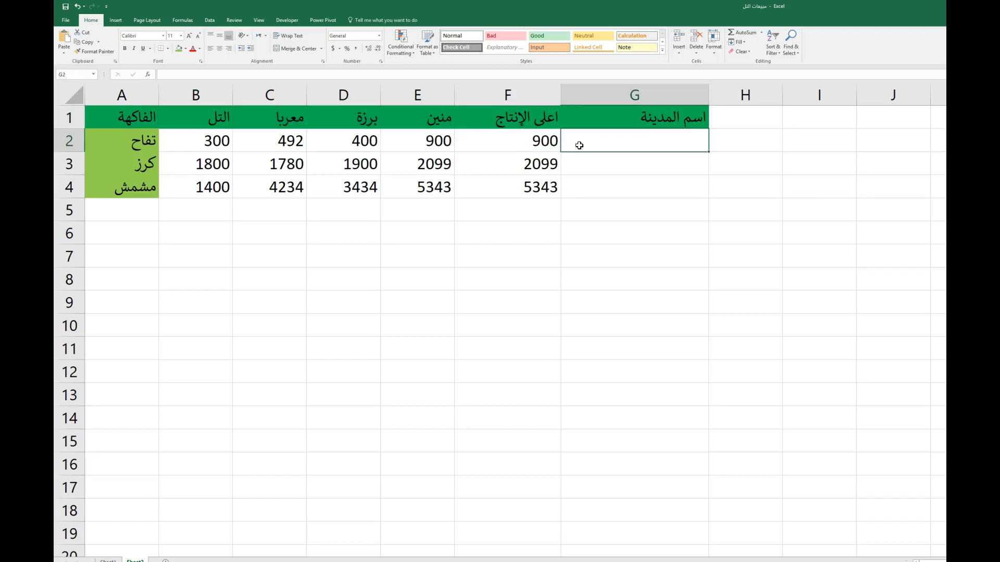
pyautogui.write('=')
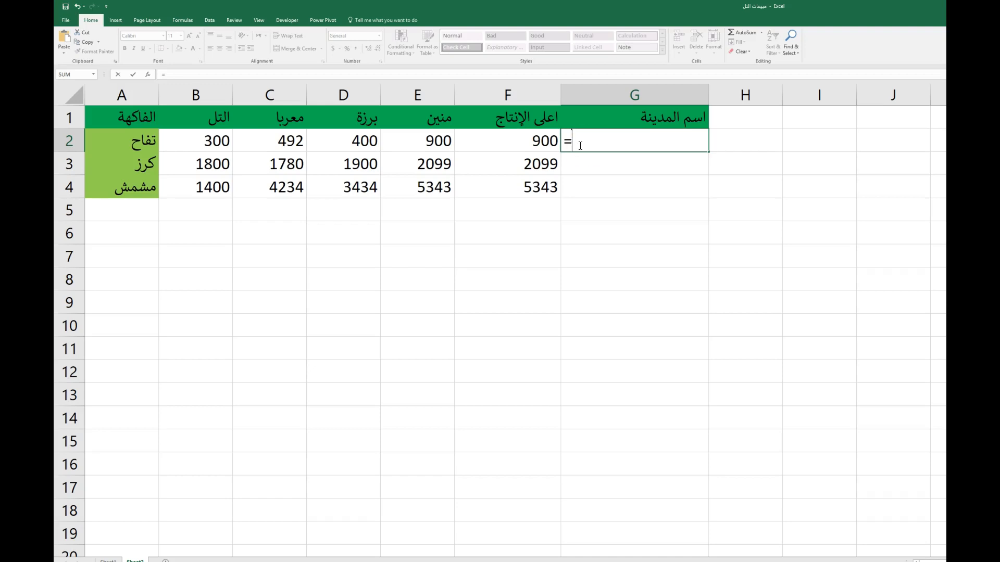
pyautogui.click(541, 141)
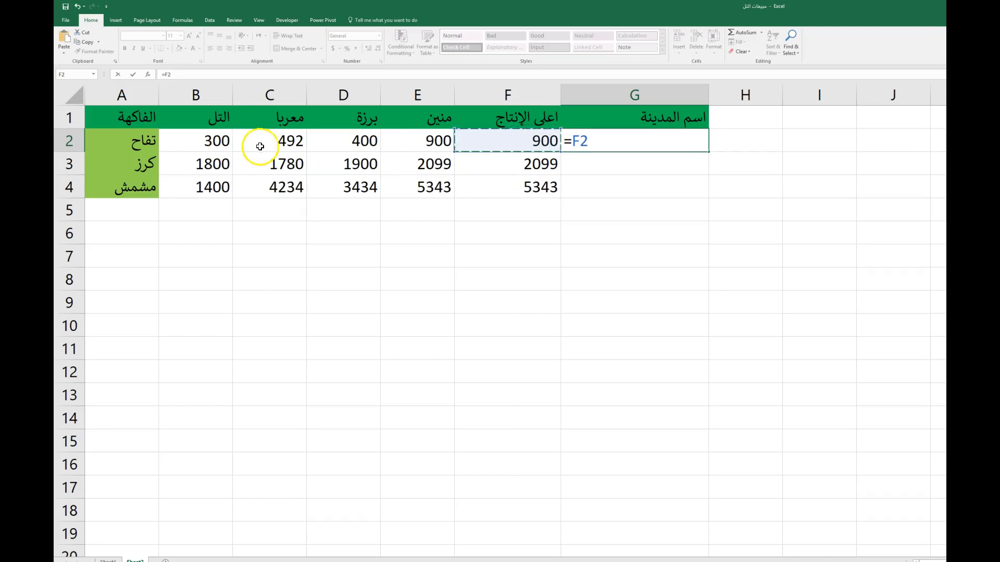
pyautogui.doubleClick(578, 141)
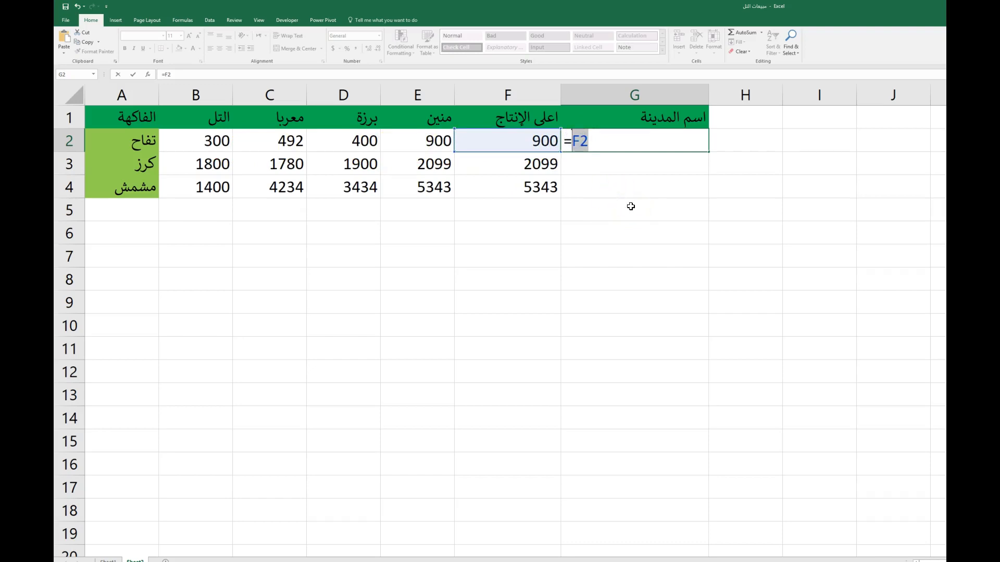
pyautogui.write('match')
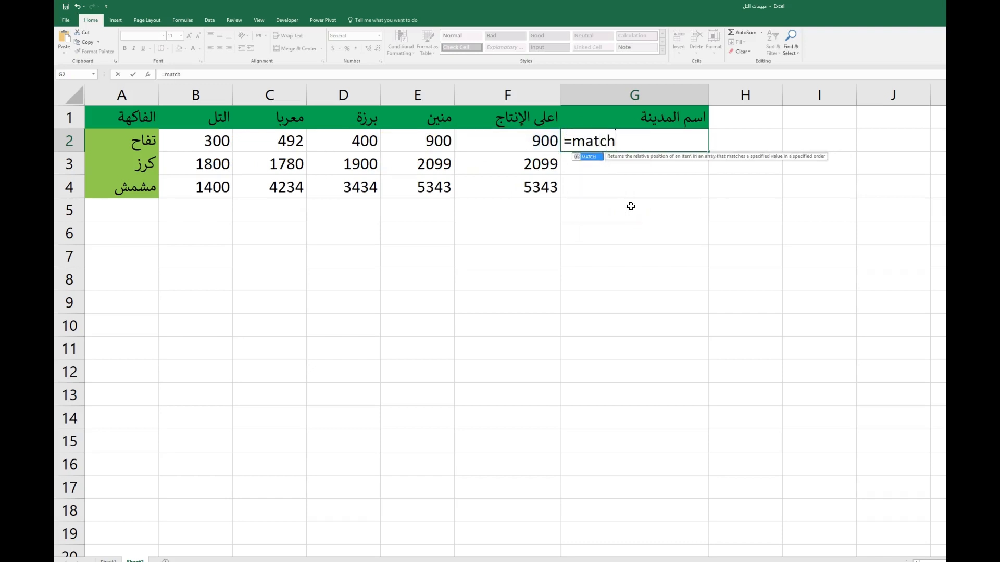
pyautogui.write('(')
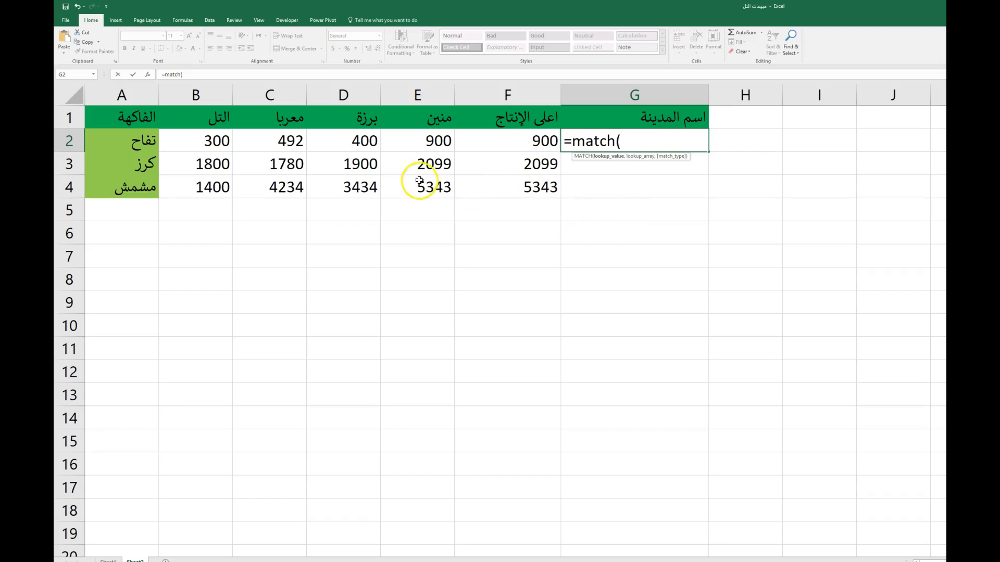
pyautogui.click(518, 139)
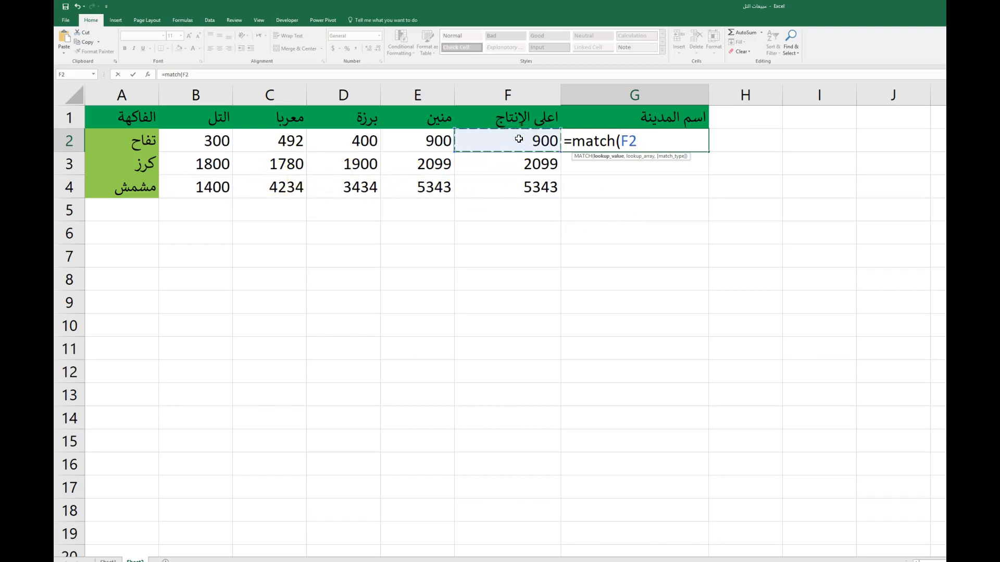
pyautogui.write(',')
pyautogui.moveTo(200, 147); pyautogui.dragTo(391, 146)
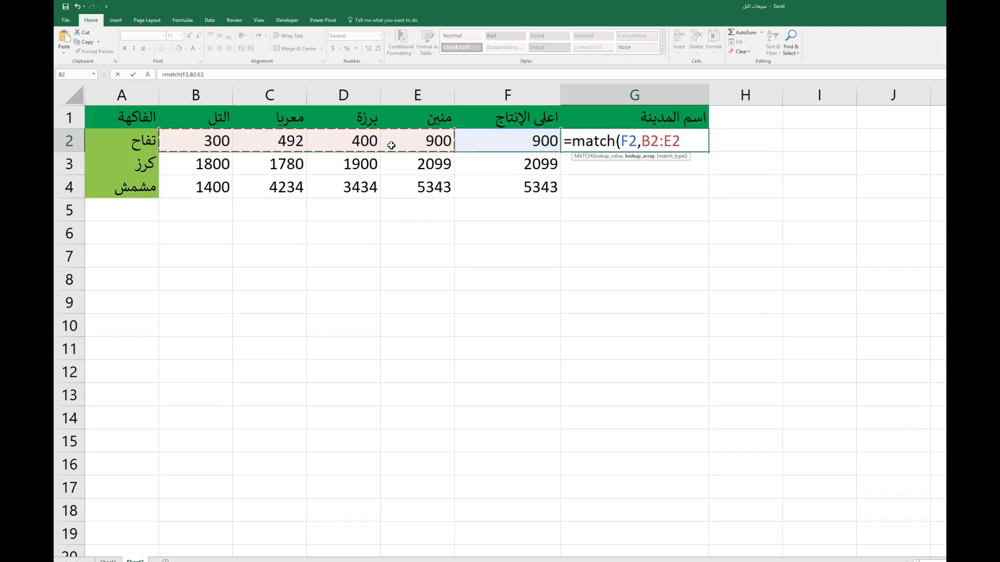
pyautogui.write(',')
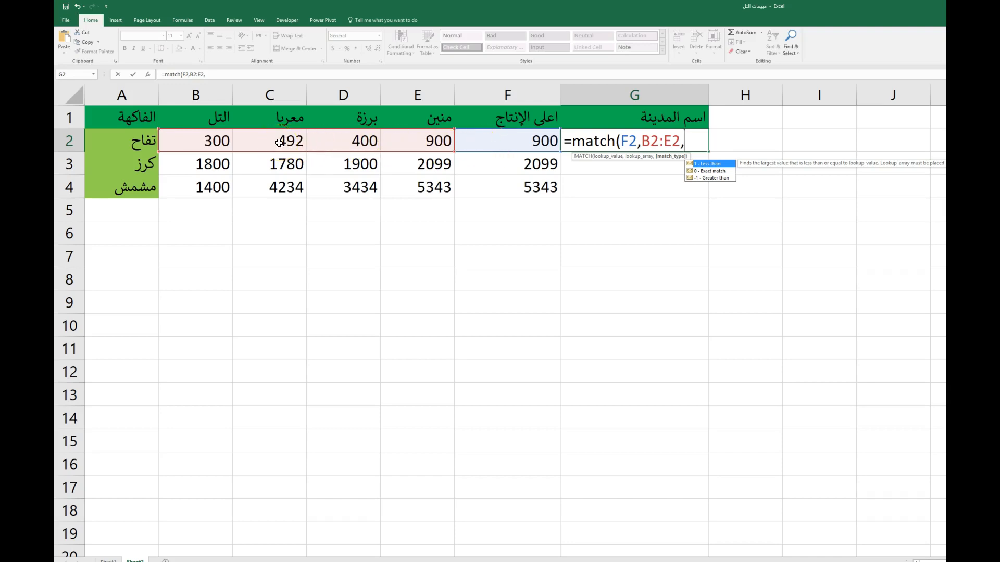
pyautogui.click(524, 141)
pyautogui.write(',')
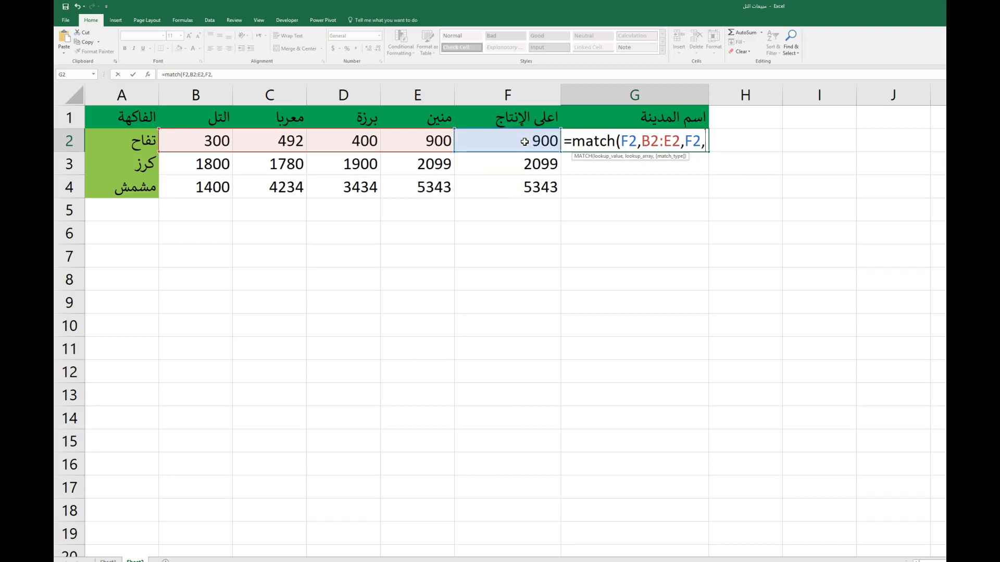
pyautogui.press('BackSpace')
pyautogui.click(572, 155)
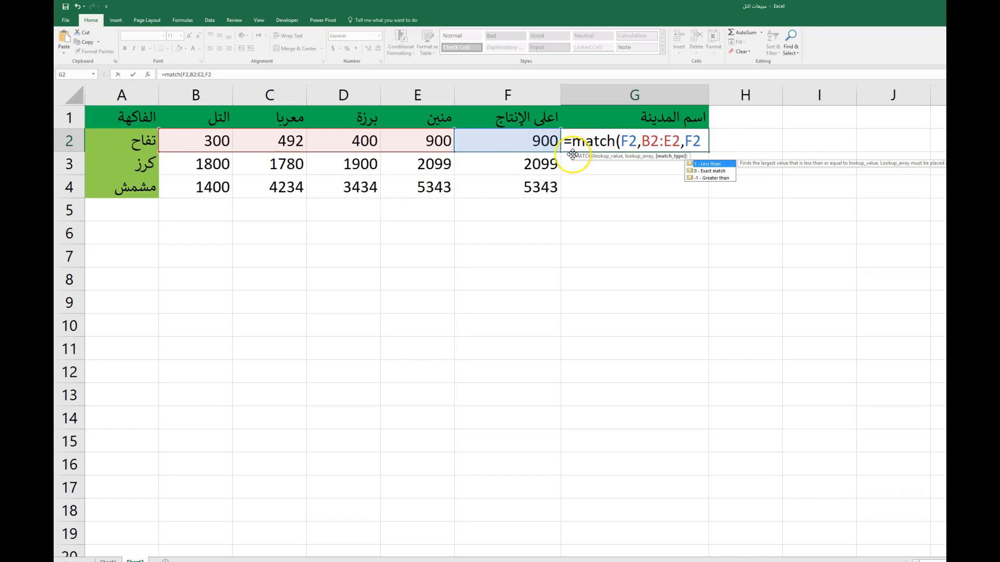
pyautogui.press('BackSpace')
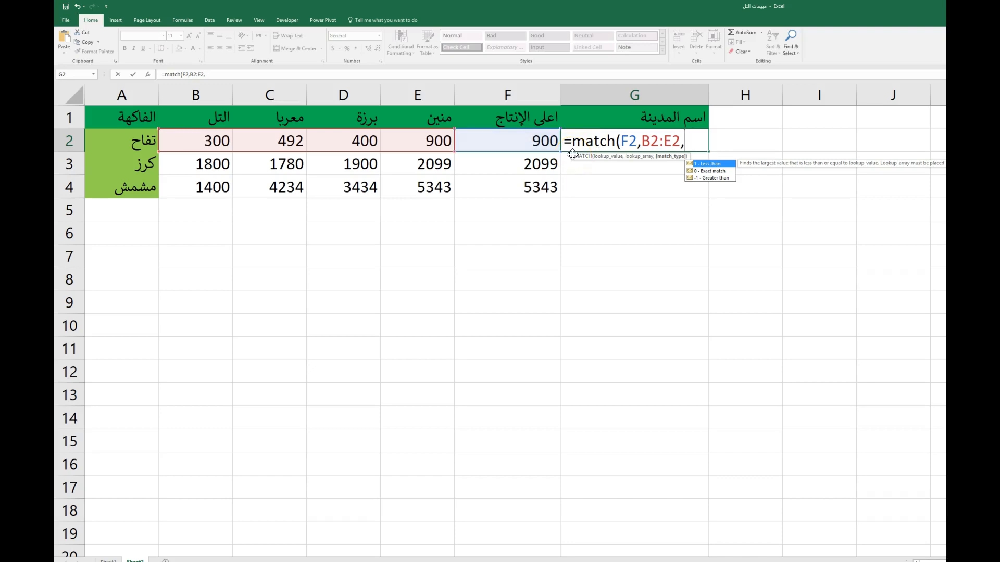
# Step: Complete the MATCH formula in G2 with match type 0 (Exact match)
pyautogui.doubleClick(703, 171)
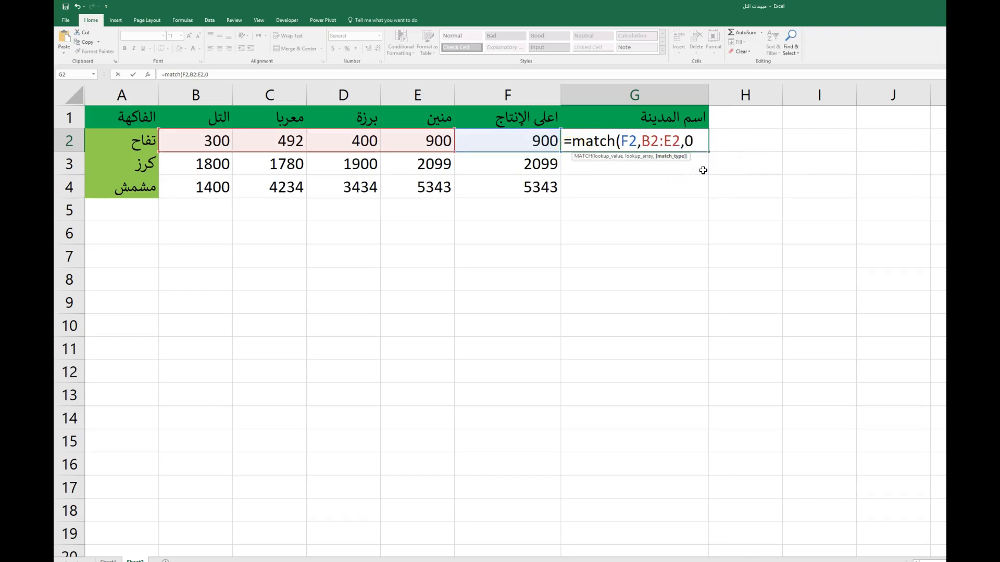
pyautogui.write(')')
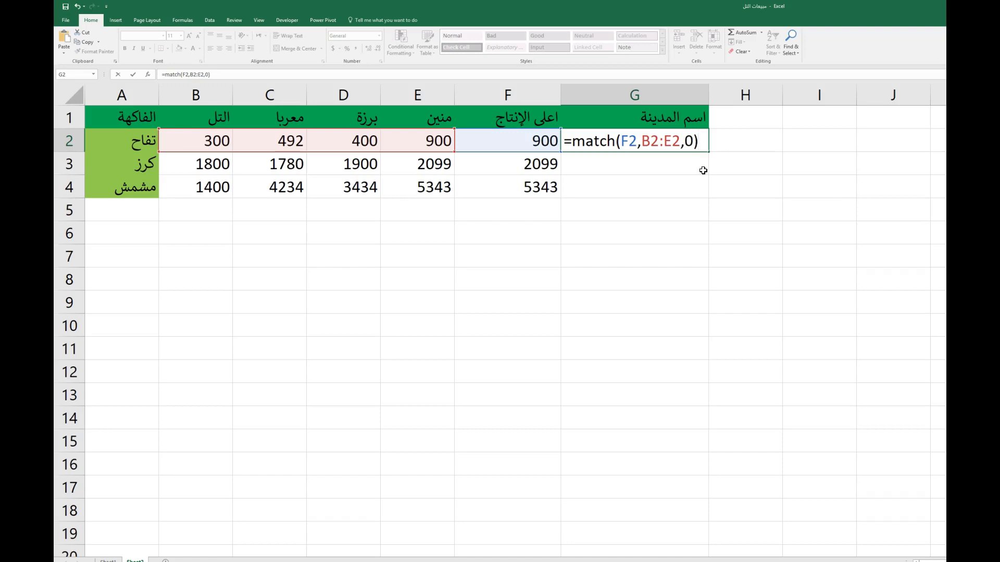
pyautogui.press('Return')
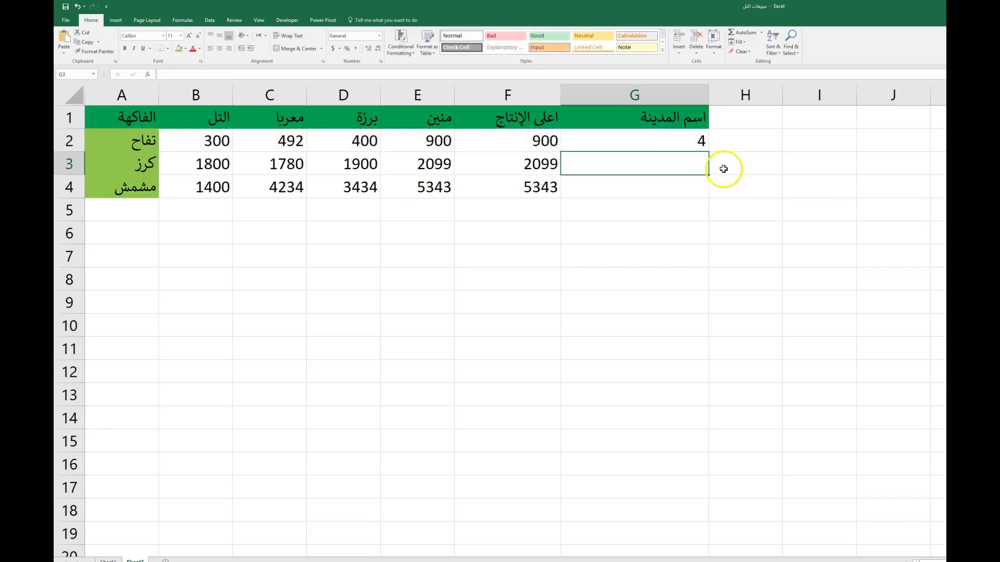
# Step: Test the MATCH formula by setting the برزة production of تفاح in D2 to 1100
pyautogui.click(695, 142)
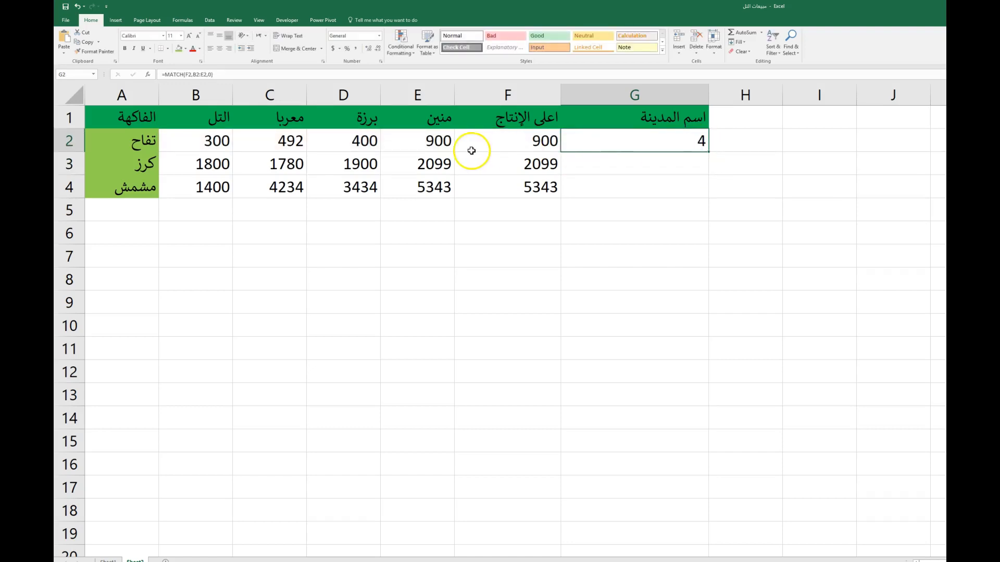
pyautogui.click(435, 142)
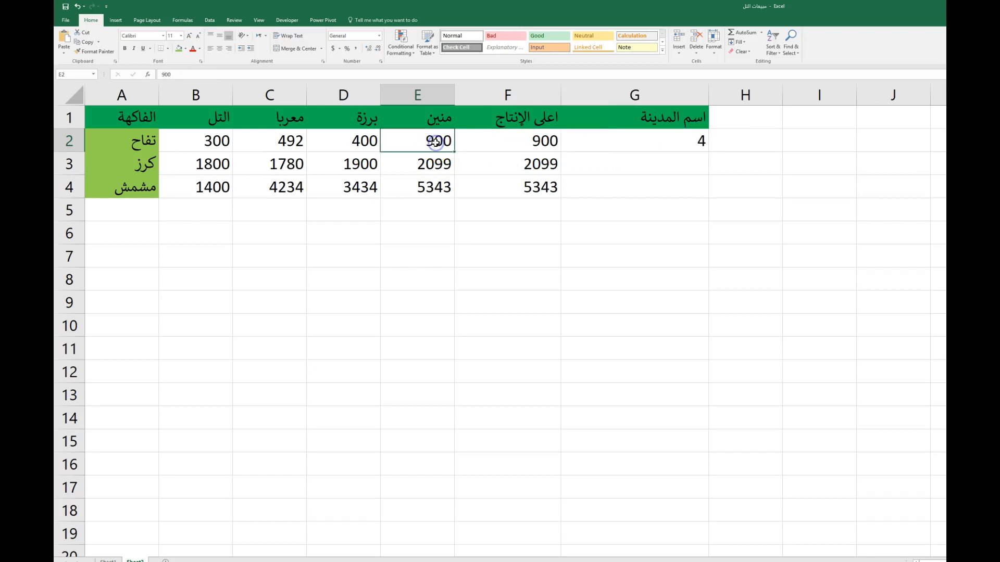
pyautogui.click(361, 142)
pyautogui.write('11')
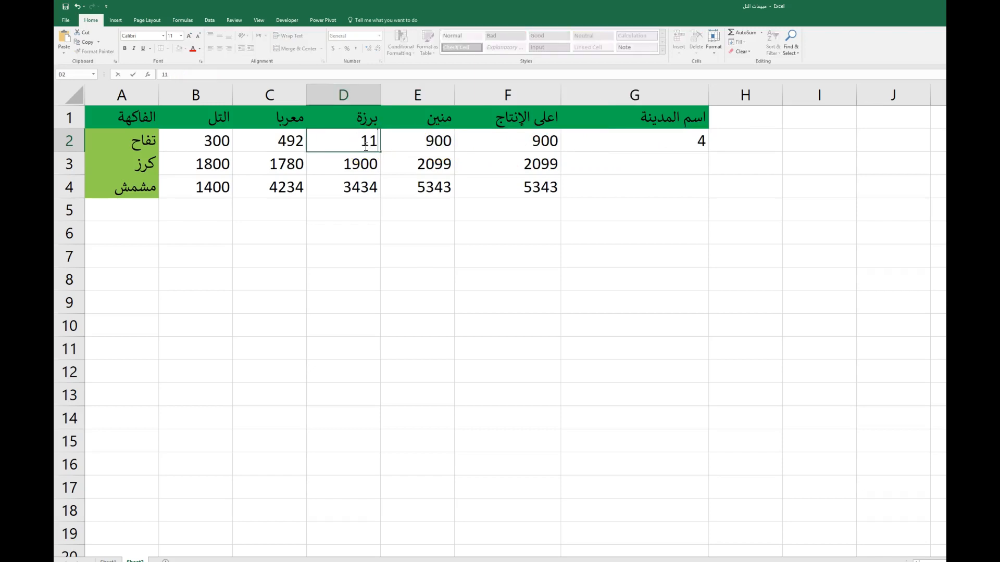
pyautogui.write('00')
pyautogui.press('Return')
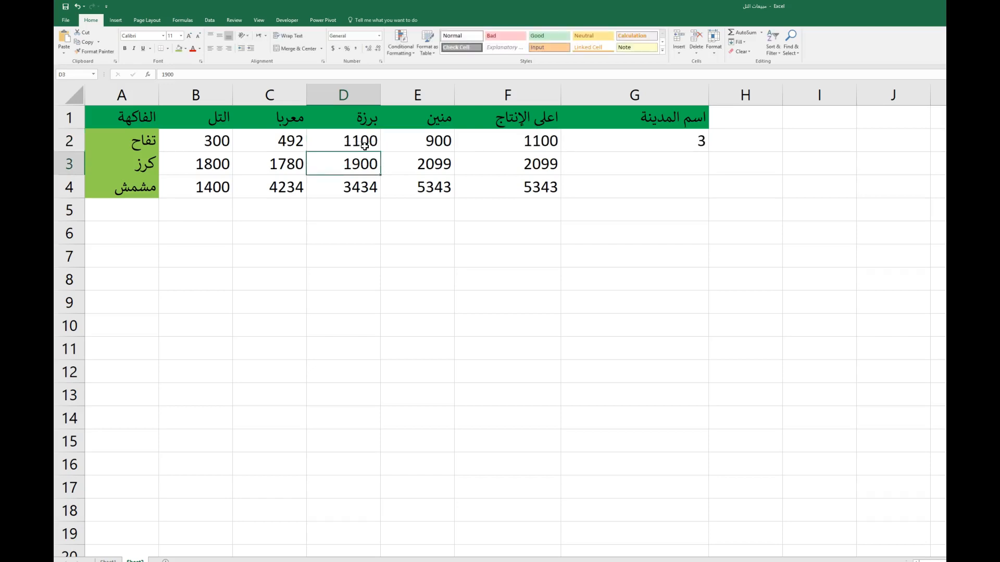
# Step: Copy the MATCH formula in G2 down through G4
pyautogui.click(662, 139)
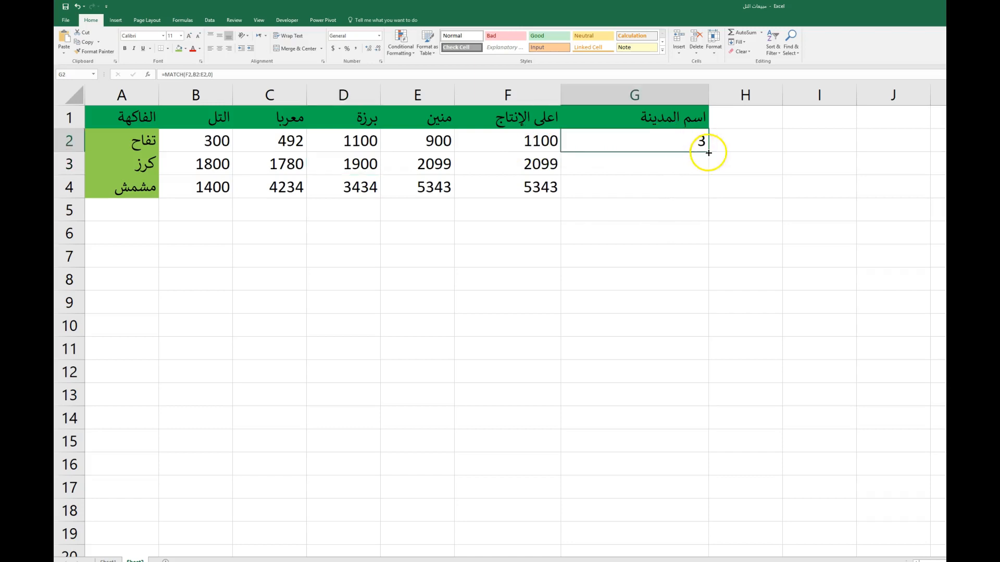
pyautogui.moveTo(708, 152); pyautogui.dragTo(705, 198)
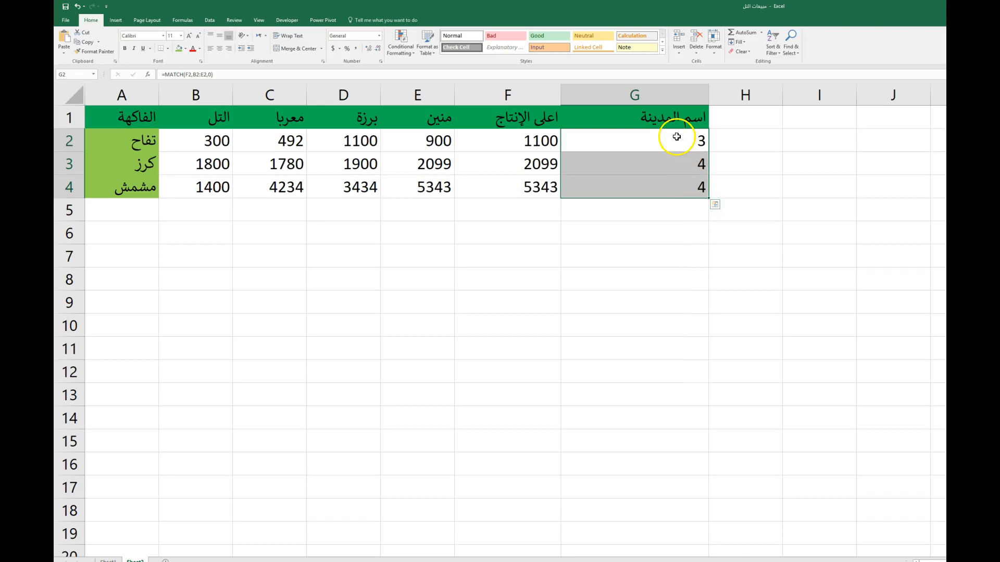
# Step: Edit the formula in G2 and begin an INDEX function around the existing MATCH
pyautogui.doubleClick(645, 140)
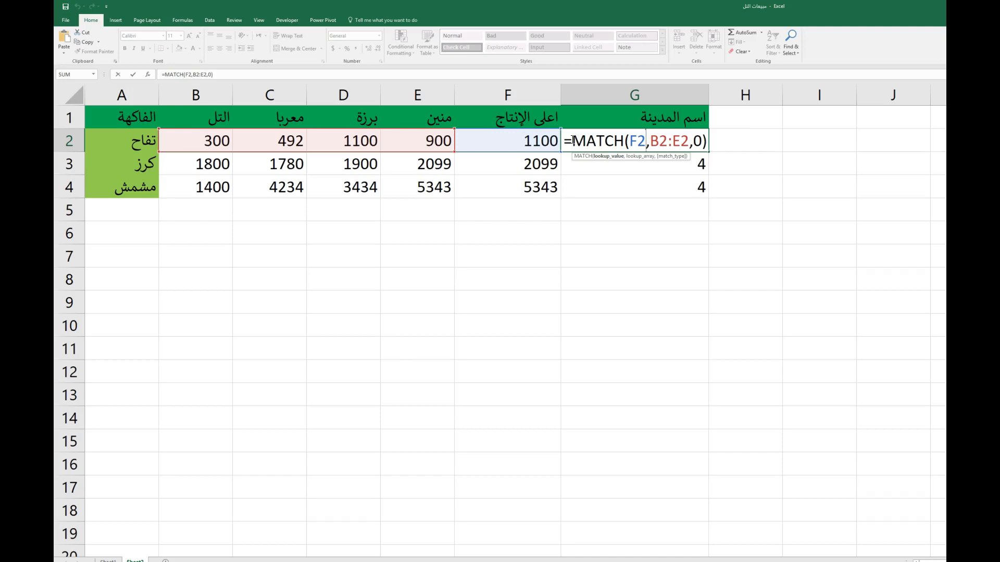
pyautogui.write('in')
pyautogui.press('BackSpace')
pyautogui.press('BackSpace')
pyautogui.click(573, 141)
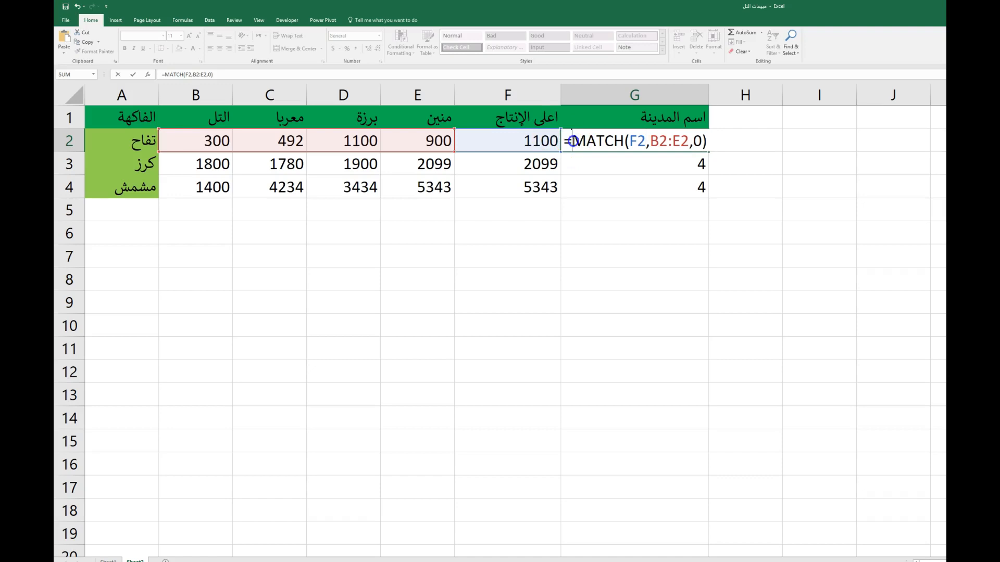
pyautogui.write('Index(')
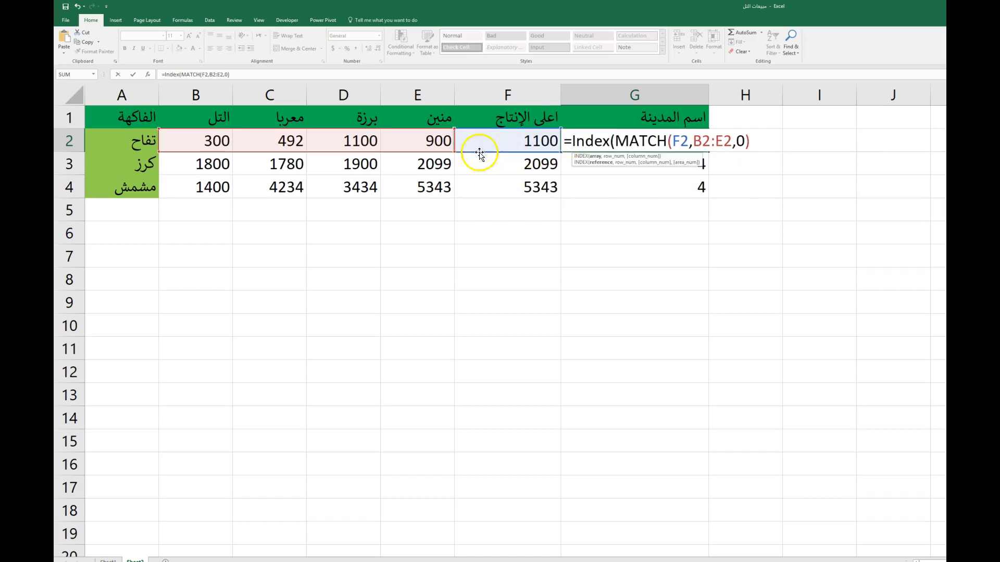
# Step: Use the city headers B1:E1 as the INDEX array in G2 and complete the formula with MATCH as the row number
pyautogui.moveTo(214, 116); pyautogui.dragTo(415, 117)
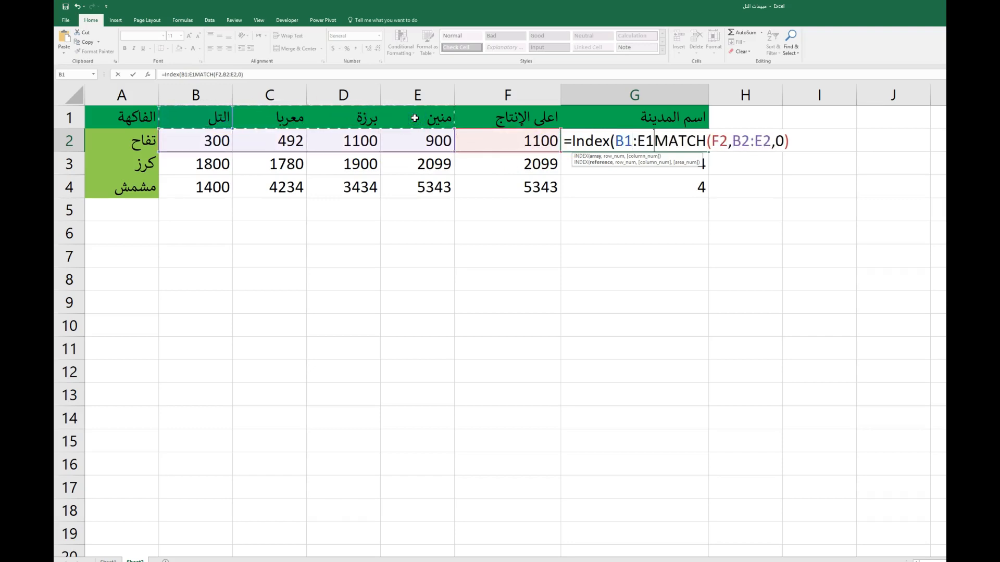
pyautogui.write(',')
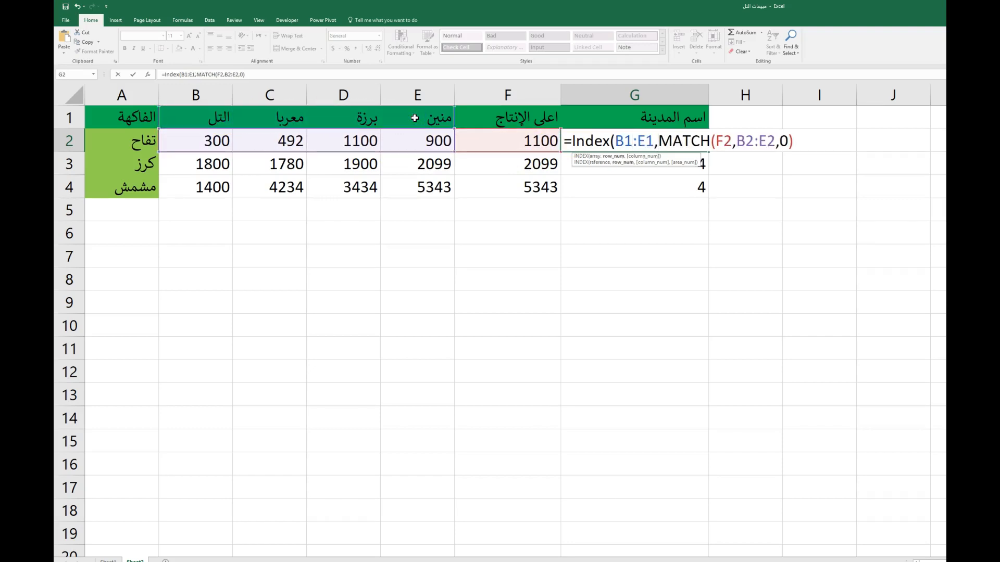
pyautogui.click(654, 141)
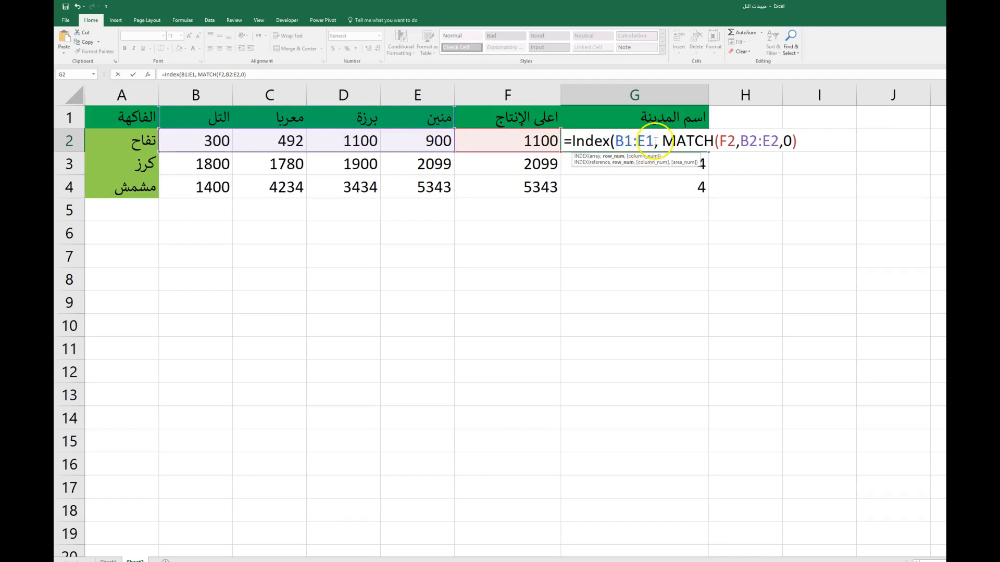
pyautogui.moveTo(655, 141); pyautogui.dragTo(618, 141)
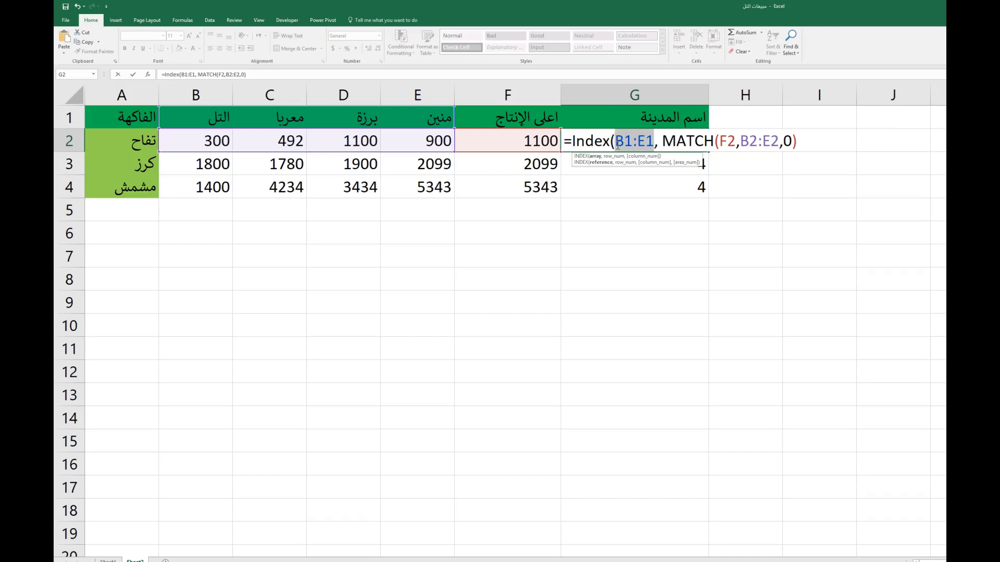
pyautogui.moveTo(654, 141); pyautogui.dragTo(619, 145)
pyautogui.press('Return')
pyautogui.click(748, 324)
pyautogui.hotkey('alt', 'F4')
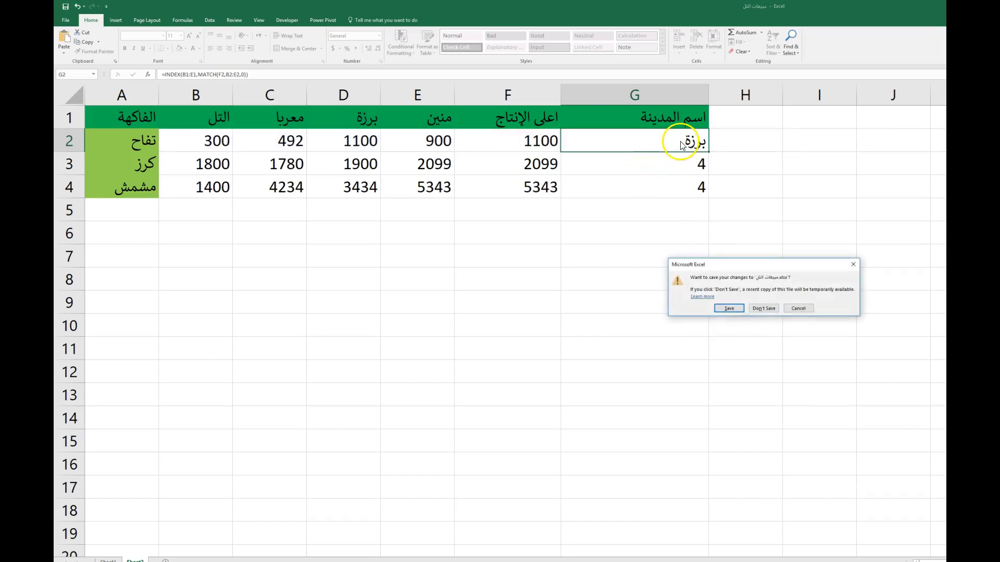
pyautogui.click(796, 310)
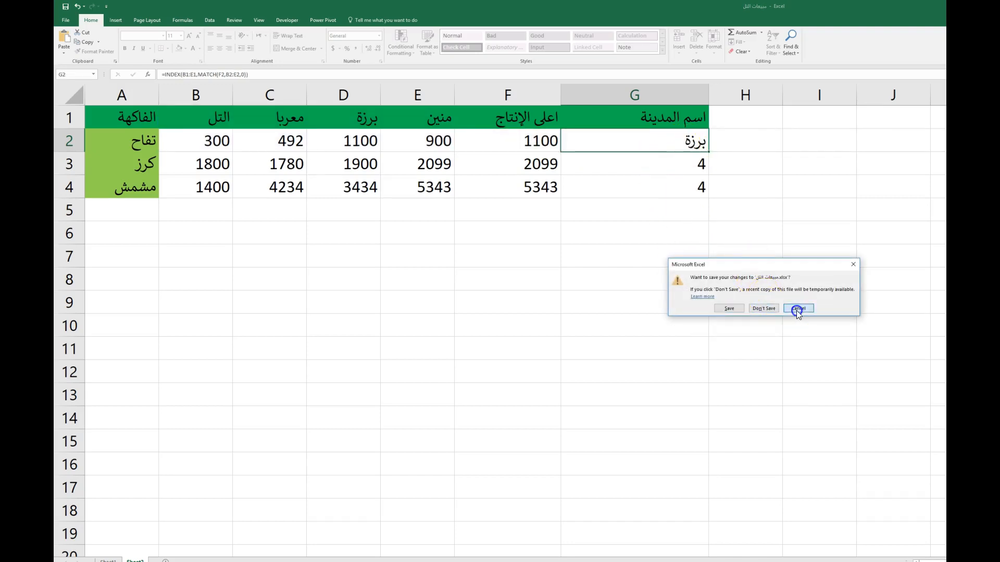
# Step: Make the INDEX array in G2 absolute as $B$1:$E$1 and enter the formula
pyautogui.doubleClick(682, 146)
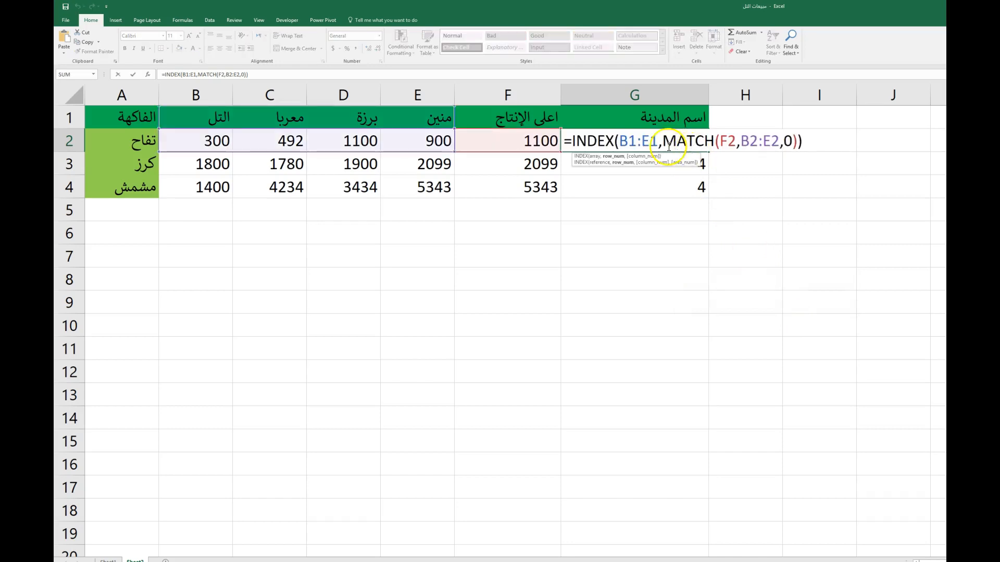
pyautogui.moveTo(647, 141); pyautogui.dragTo(621, 144)
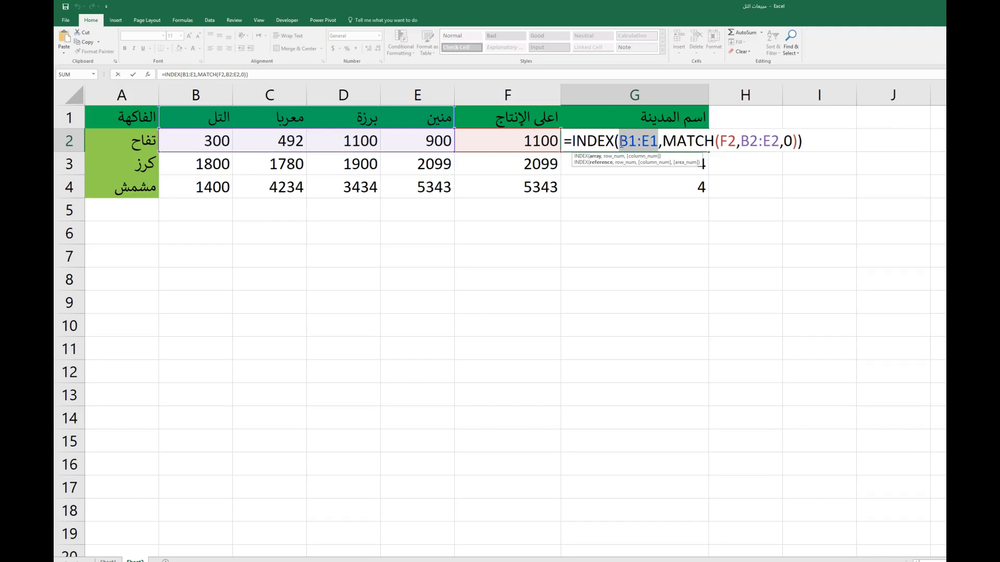
pyautogui.press('F4')
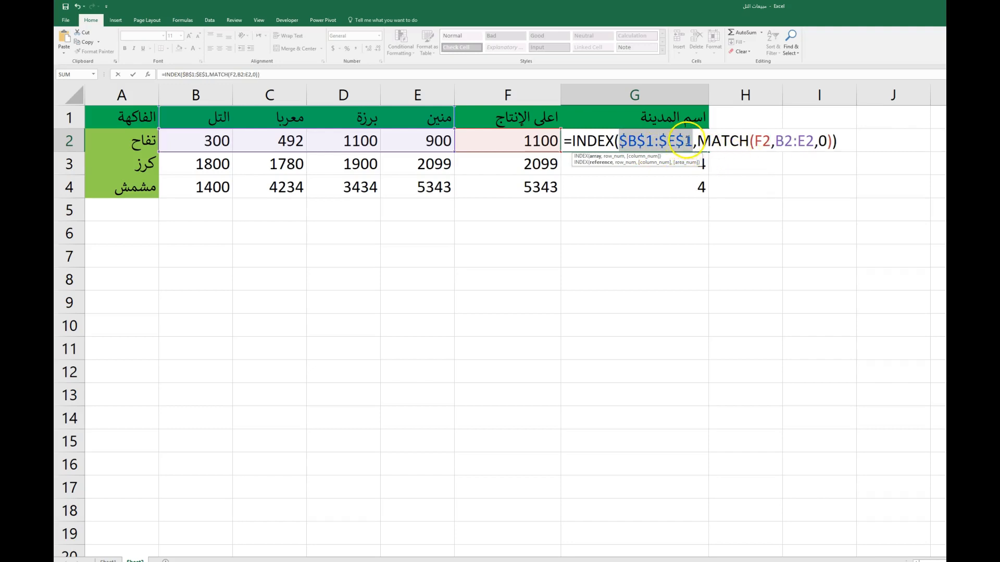
pyautogui.moveTo(693, 140); pyautogui.dragTo(620, 142)
pyautogui.moveTo(696, 139); pyautogui.dragTo(830, 140)
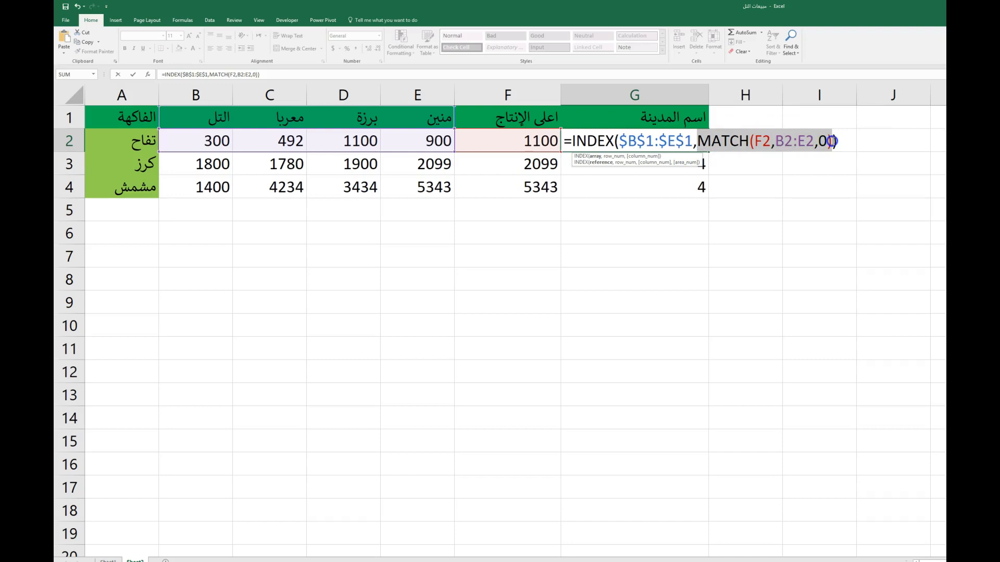
pyautogui.moveTo(832, 141); pyautogui.dragTo(833, 141)
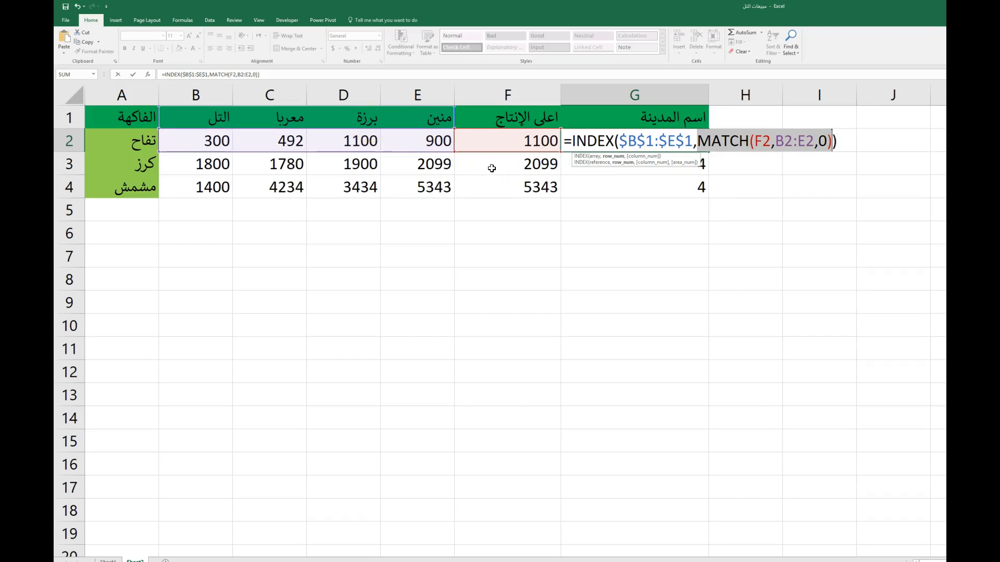
pyautogui.hotkey('ctrl', 'Return')
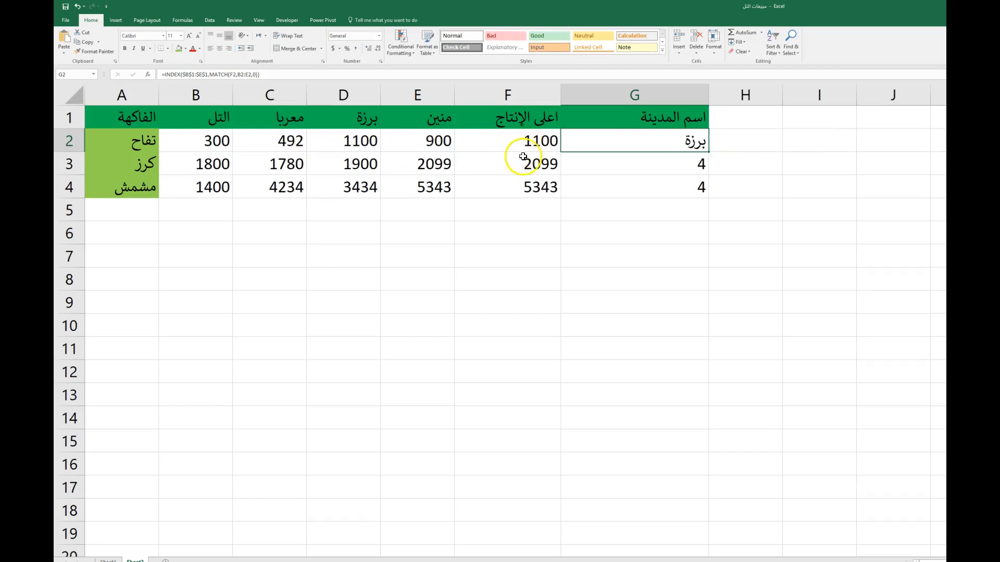
# Step: Test the INDEX formula by setting the منين production of تفاح in E2 to 2000
pyautogui.click(436, 144)
pyautogui.write('2000')
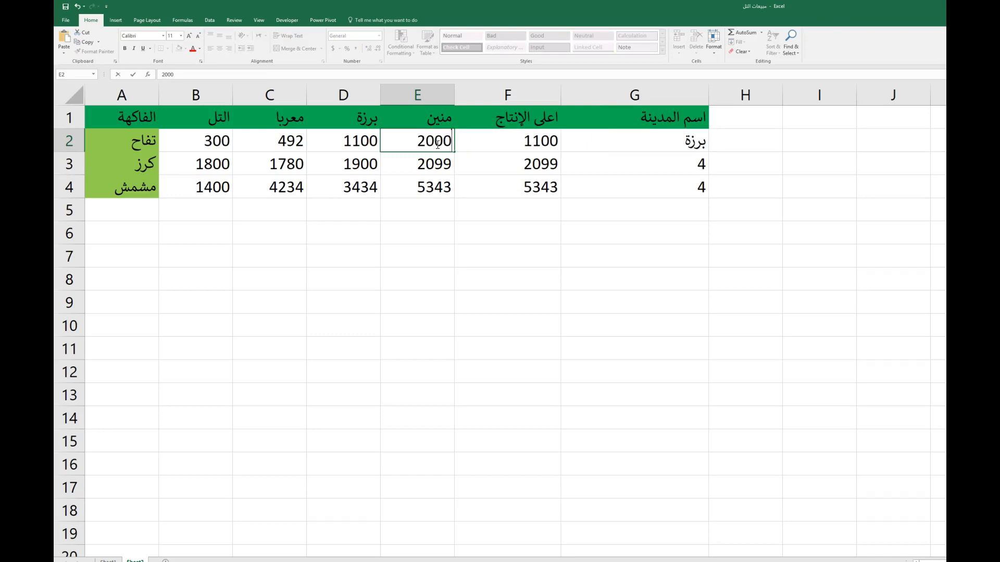
pyautogui.press('Return')
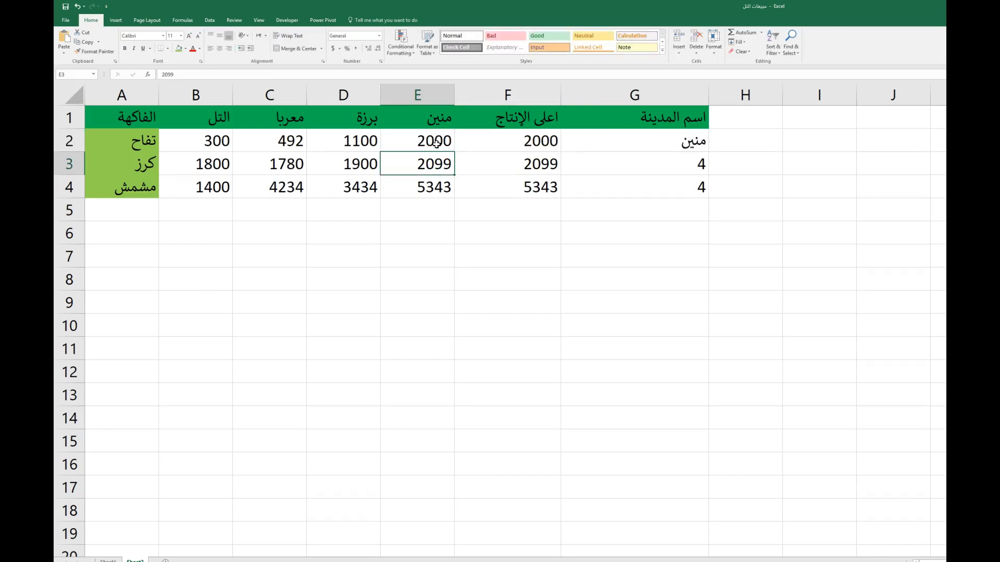
# Step: Copy the INDEX and MATCH formula from G2 down through G4
pyautogui.click(631, 143)
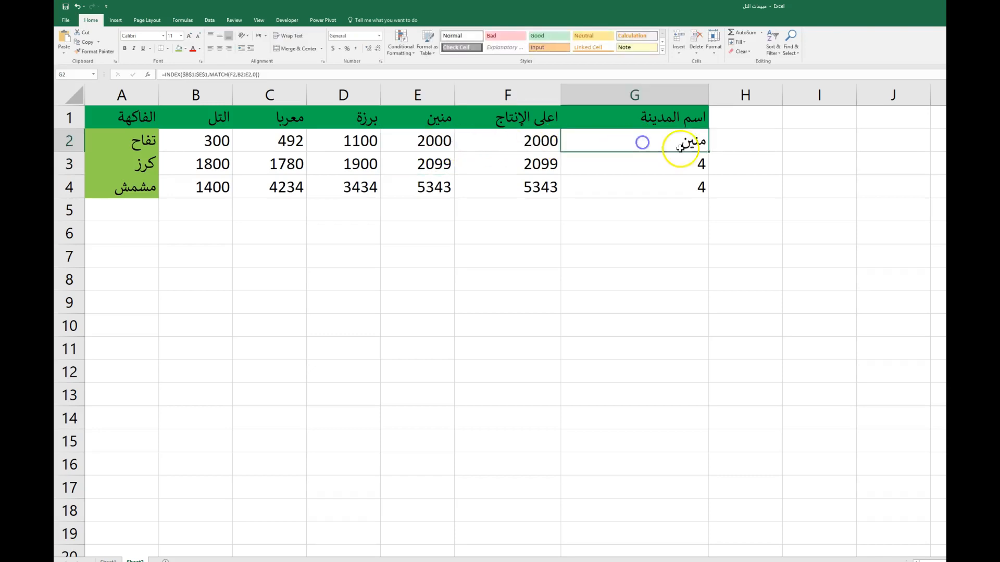
pyautogui.moveTo(707, 152); pyautogui.dragTo(705, 196)
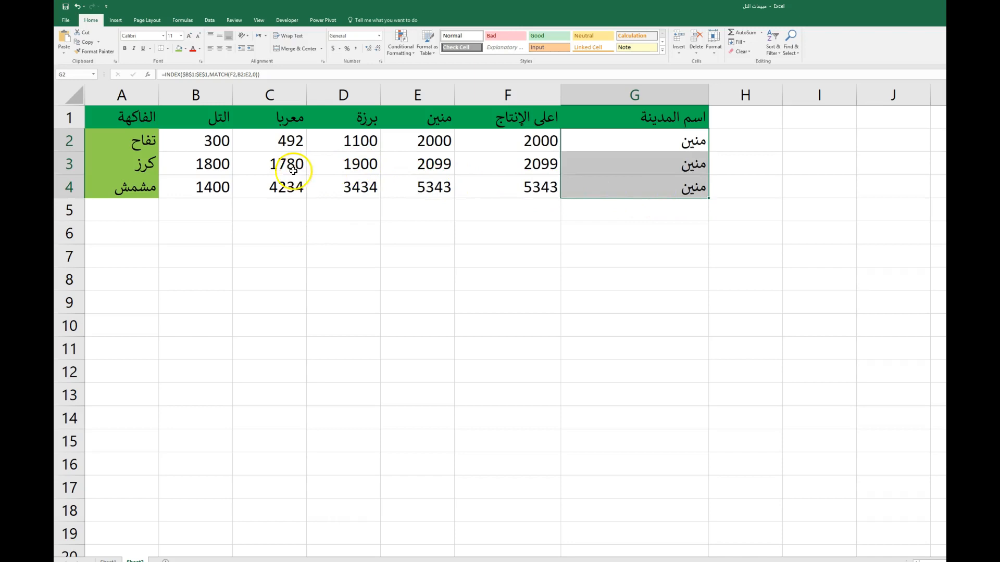
# Step: Test the copied formulas by setting the التل production of كرز to 4000 and the معربا production of مشمش to 10000
pyautogui.click(217, 165)
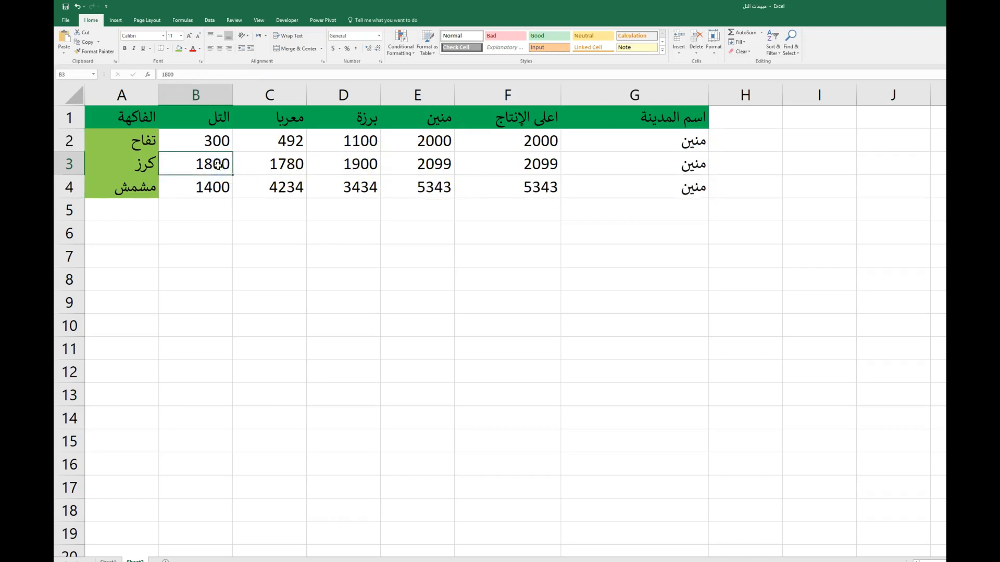
pyautogui.write('4000')
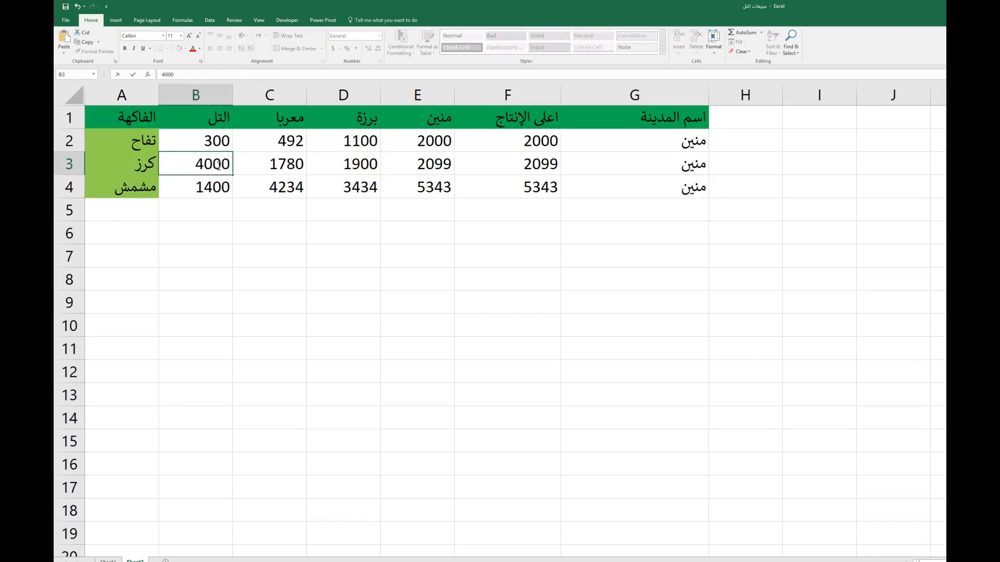
pyautogui.press('Return')
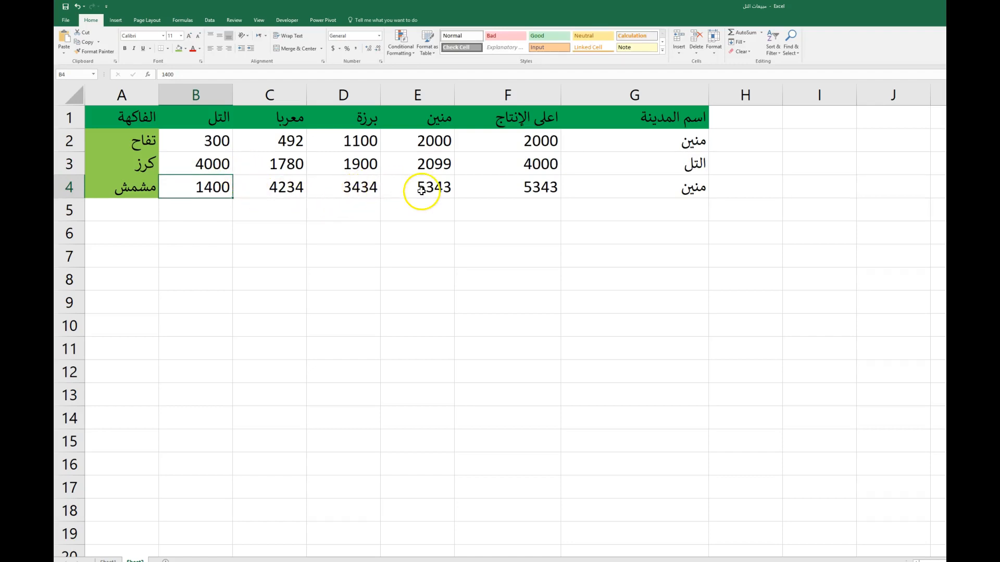
pyautogui.click(272, 188)
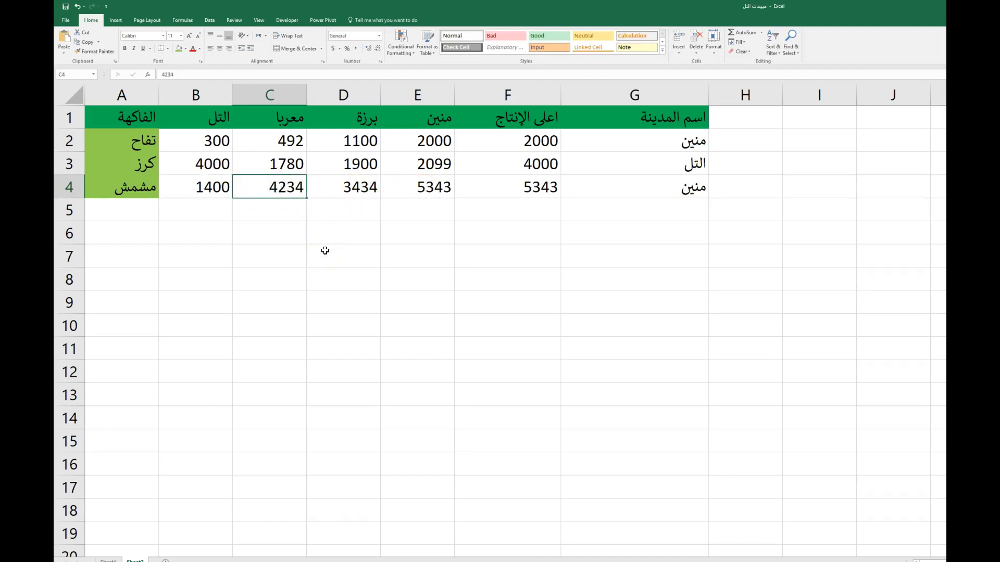
pyautogui.write('10000')
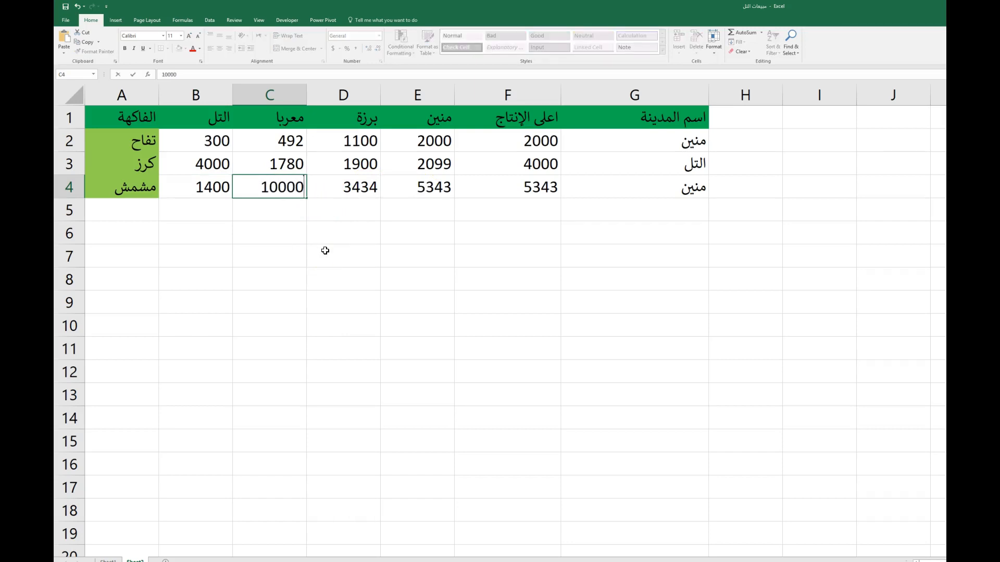
pyautogui.press('Return')
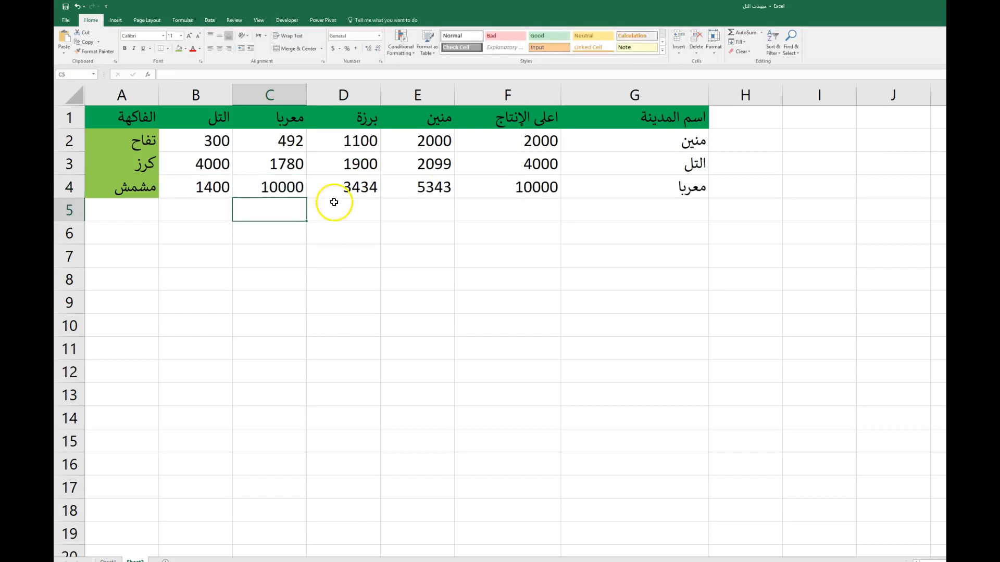
pyautogui.press('Up')
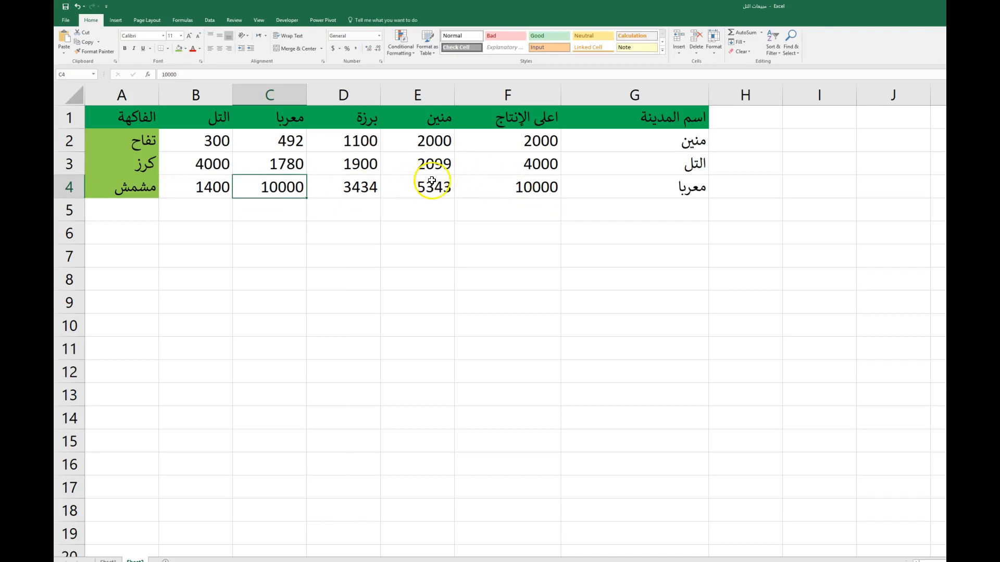
# Step: Review the city names in G2:G4 and examine the MATCH part of the INDEX formula in G2
pyautogui.click(676, 189)
pyautogui.moveTo(690, 137); pyautogui.dragTo(690, 186)
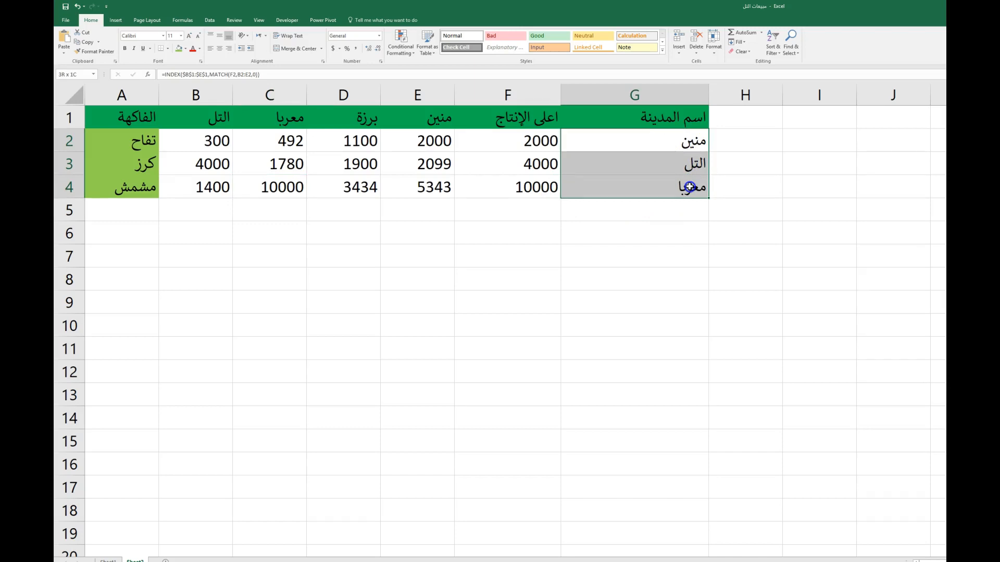
pyautogui.doubleClick(665, 140)
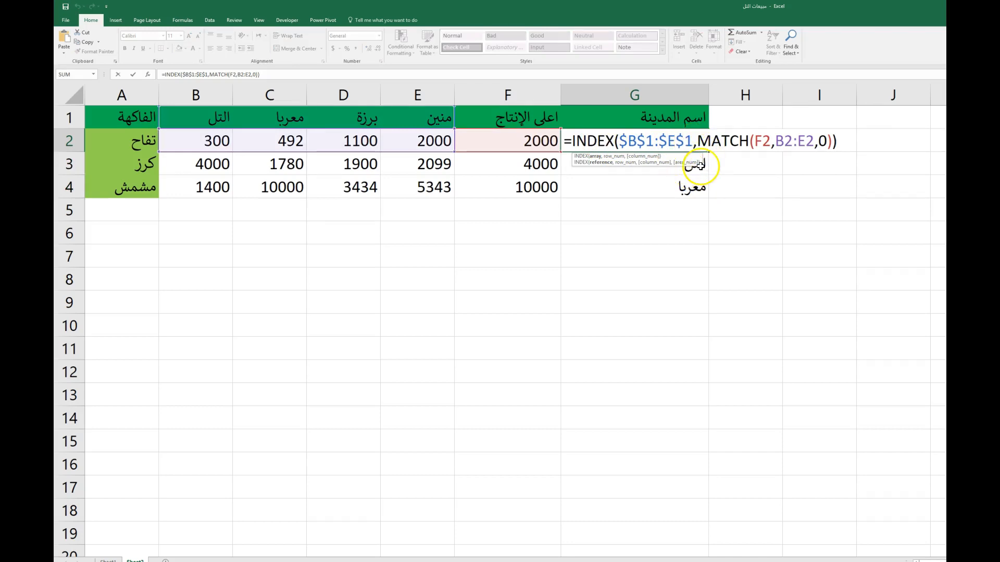
pyautogui.moveTo(692, 141); pyautogui.dragTo(833, 143)
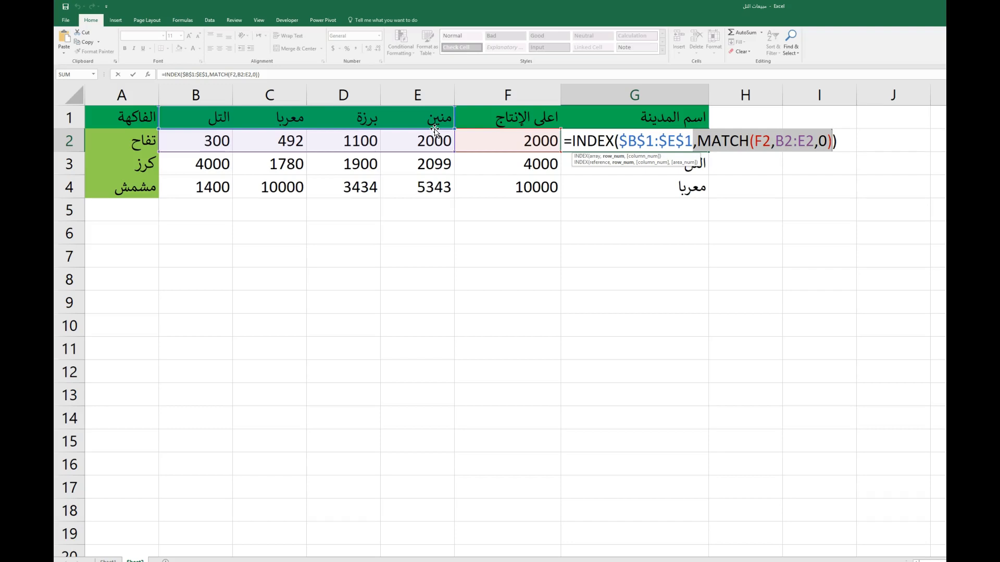
pyautogui.press('Return')
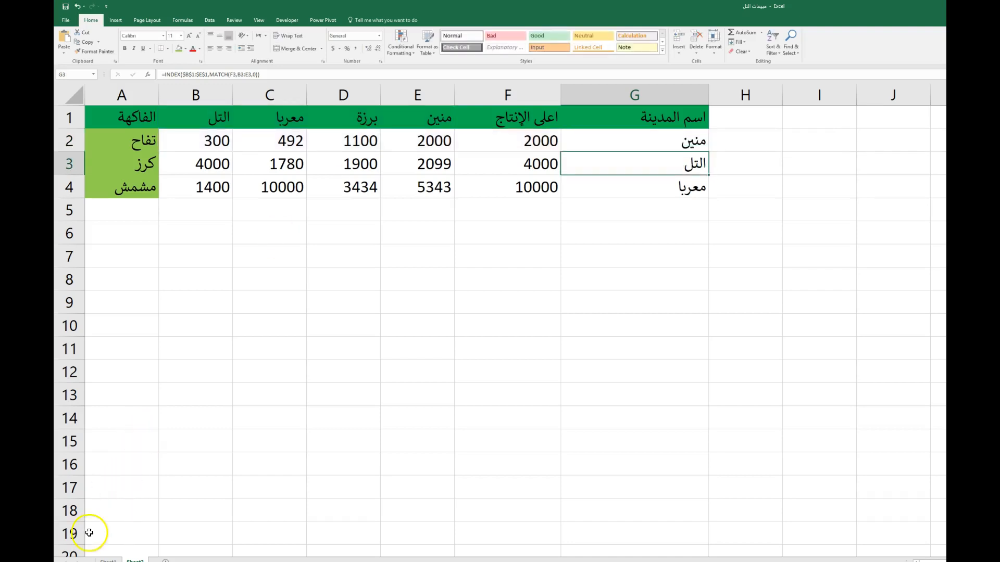